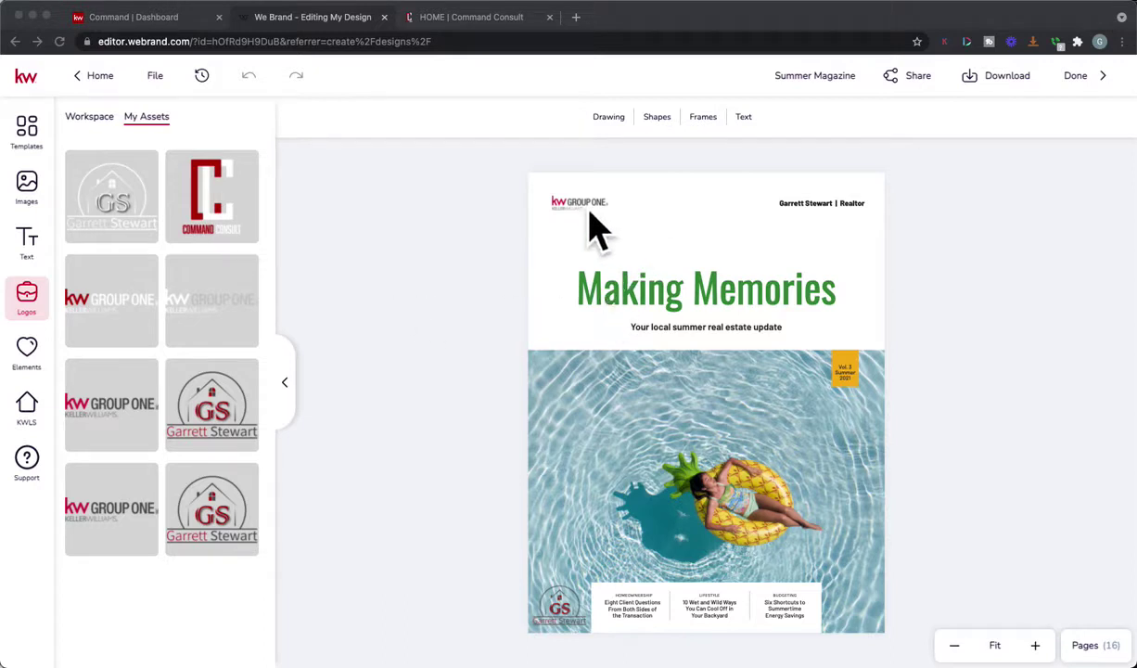
Step: Show the page thumbnails and scroll through the Summer Magazine's 16 pages
left_click(1090, 645)
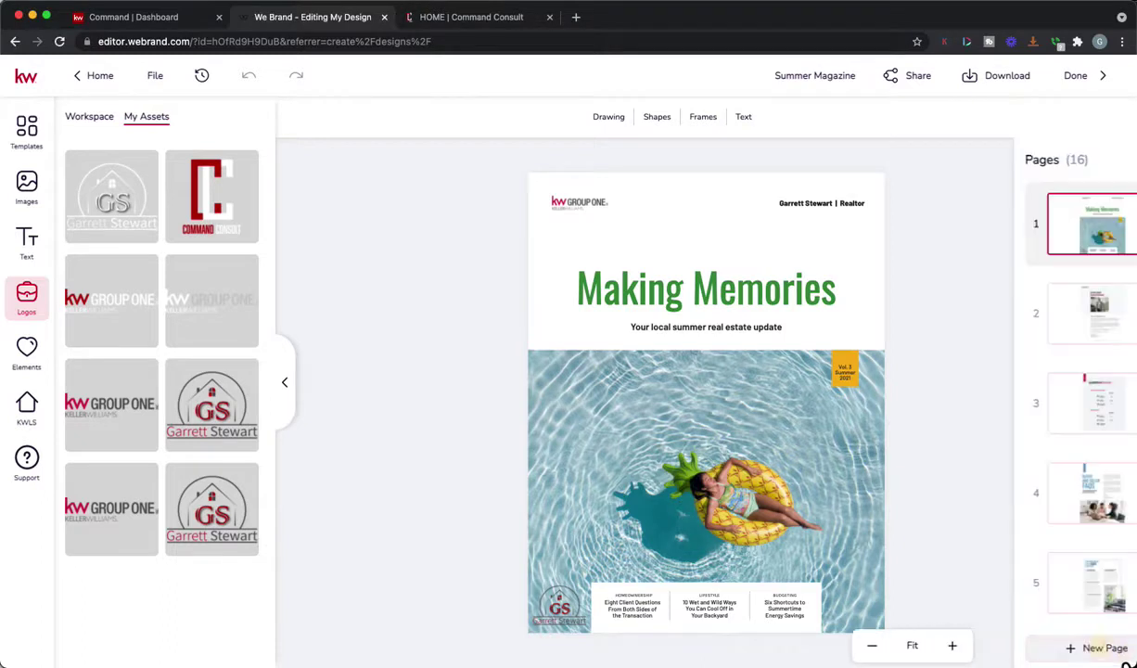
scroll(1092, 501, "down", 10)
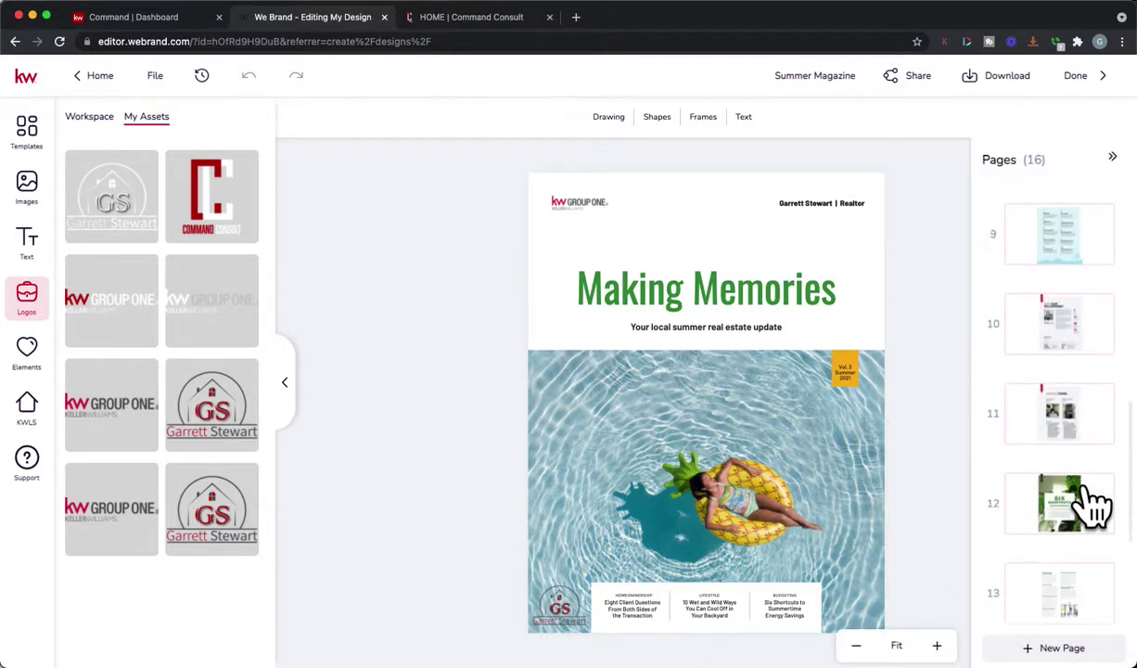
scroll(1094, 505, "up", 10)
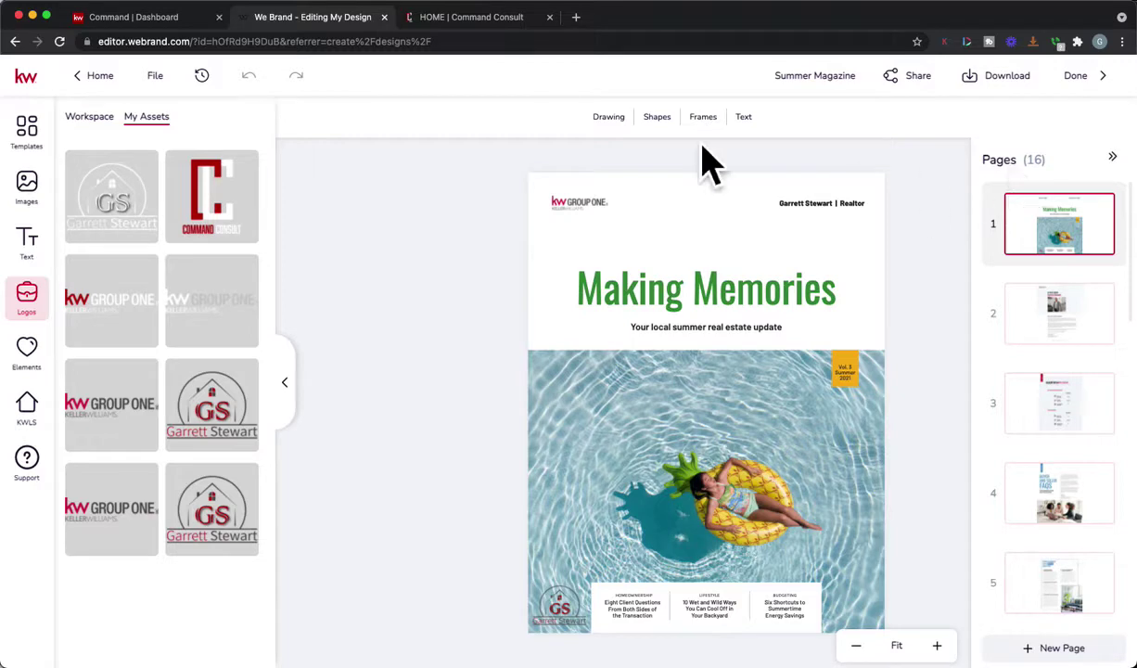
Step: In KW Command, dismiss the task popup and open the SmartPlans Library
left_click(141, 19)
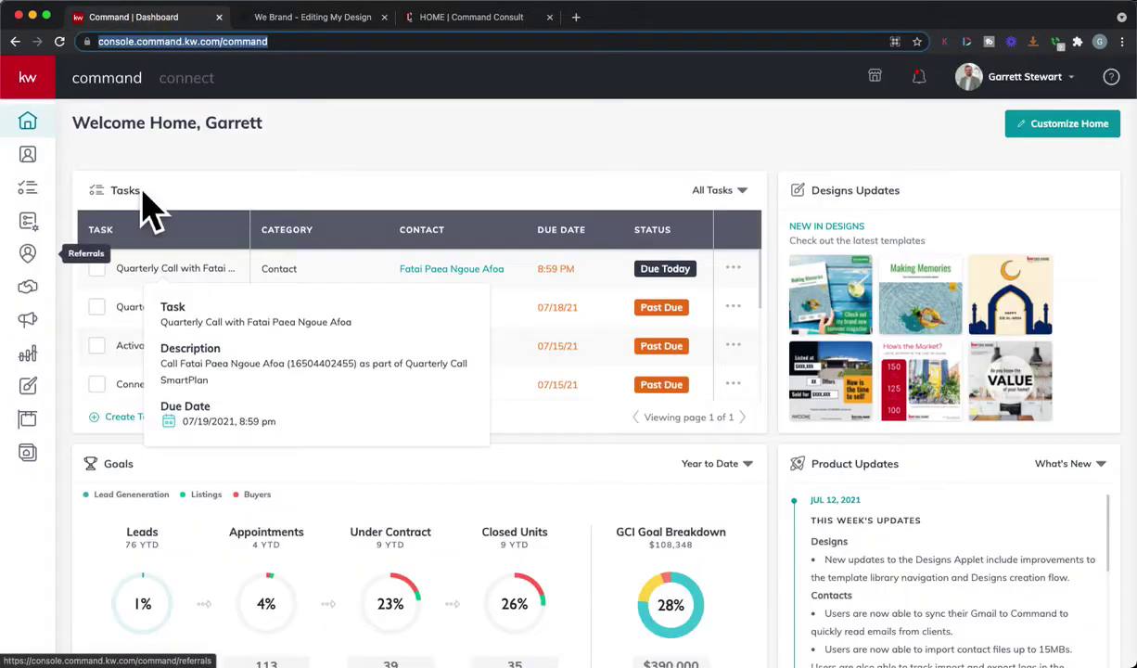
left_click(237, 197)
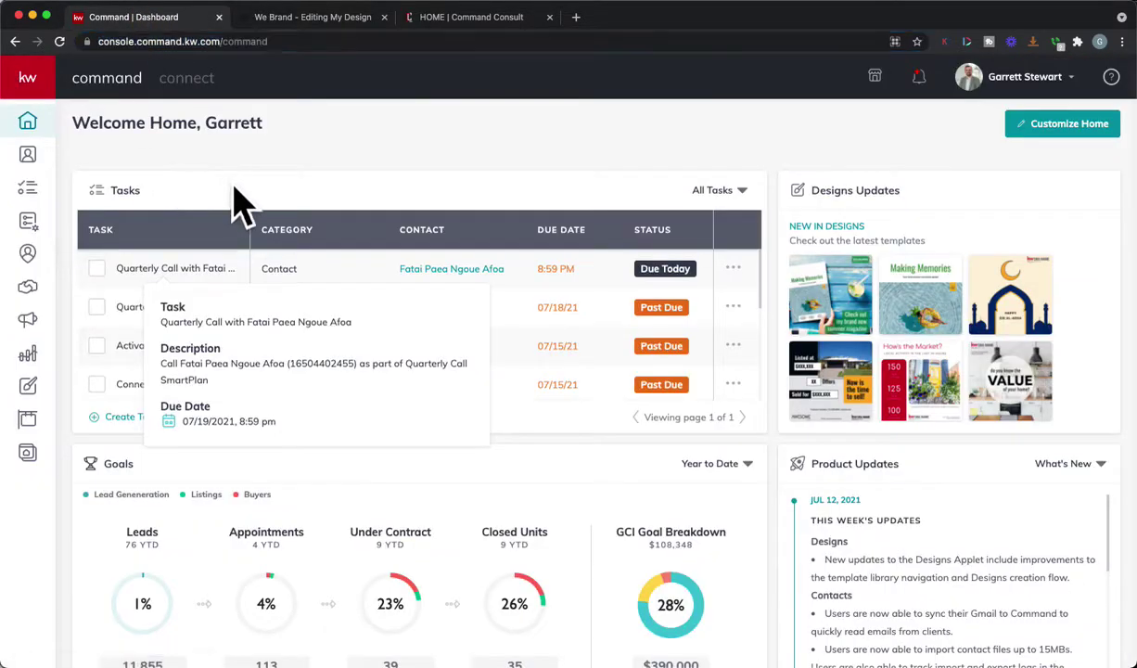
left_click(51, 243)
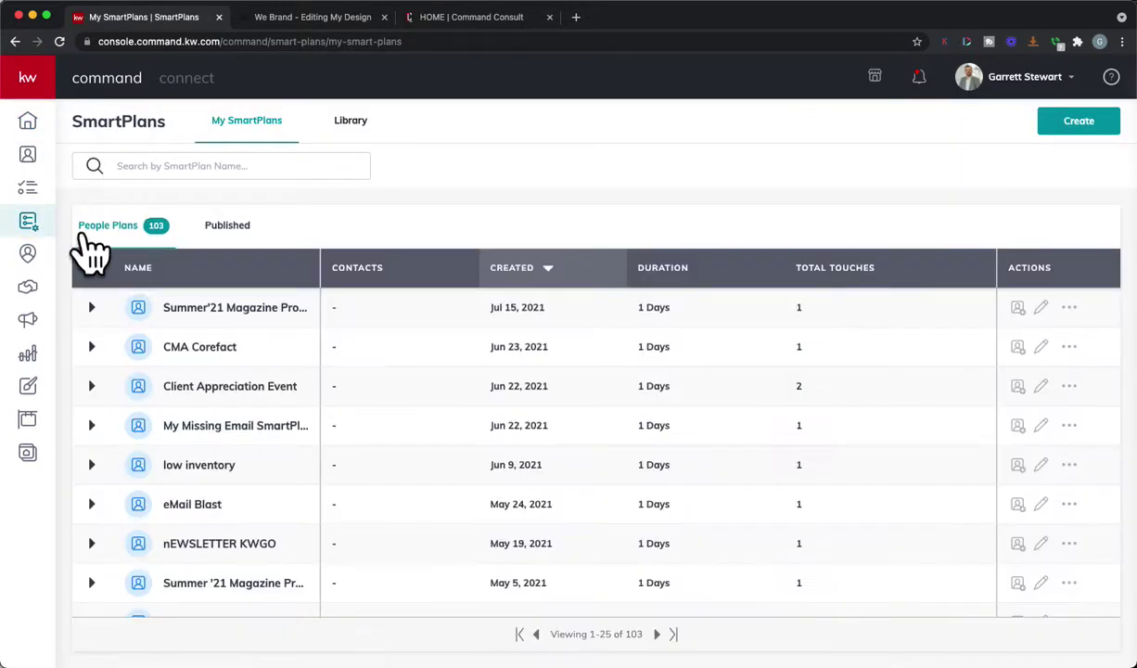
left_click(356, 137)
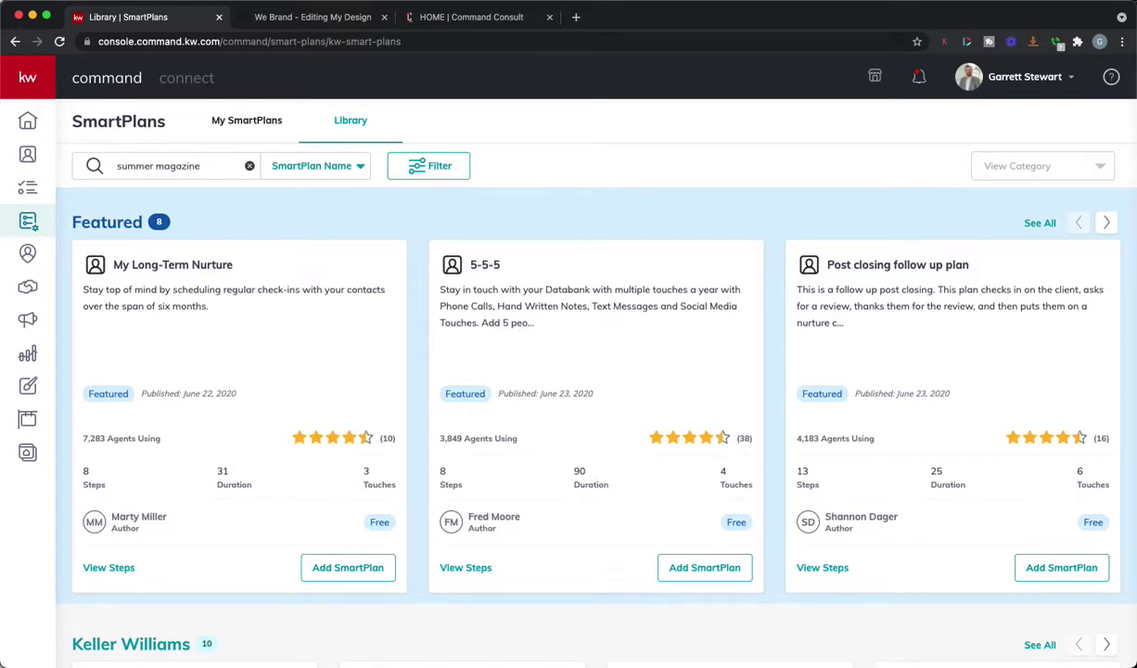
Step: Search the library, trimming the terms down to 'magazine' to list four plans
key("Return")
double_click(179, 175)
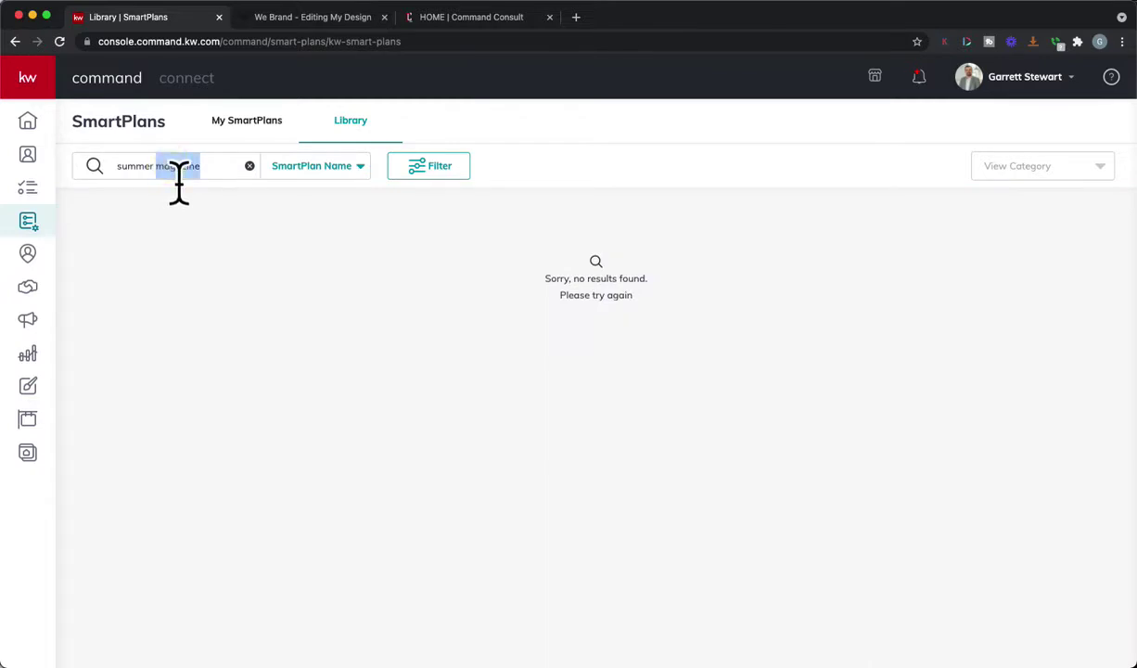
key("BackSpace")
key("BackSpace")
key("BackSpace")
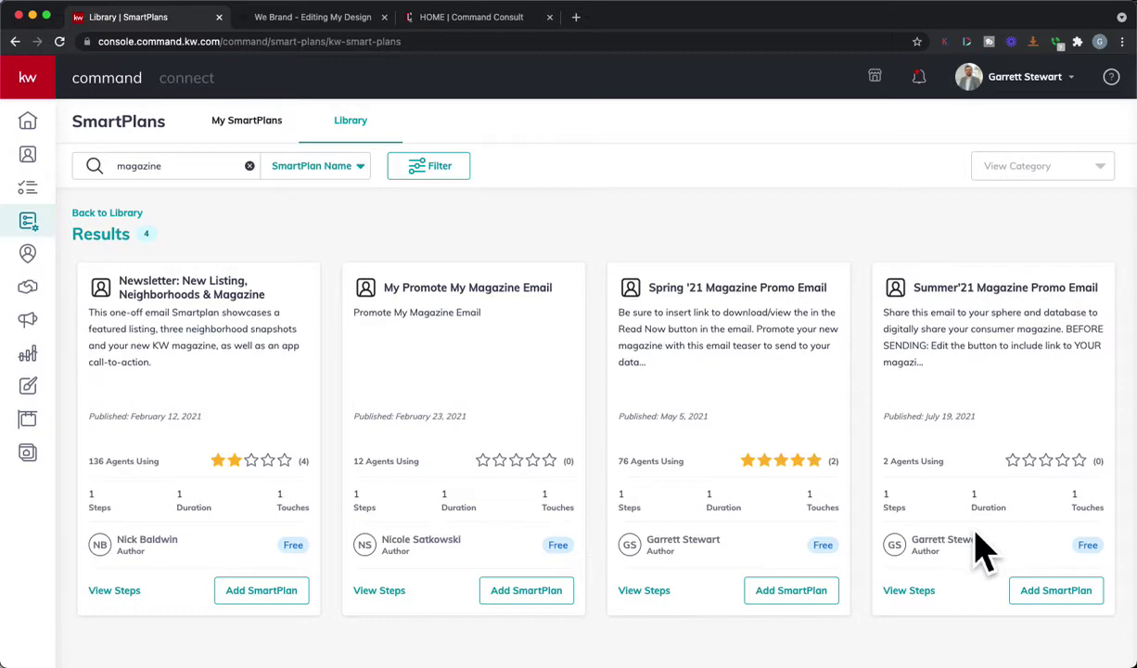
Step: Try adding Summer'21 Magazine Promo Email, cancel on the duplicate error, and view My SmartPlans
left_click(1055, 589)
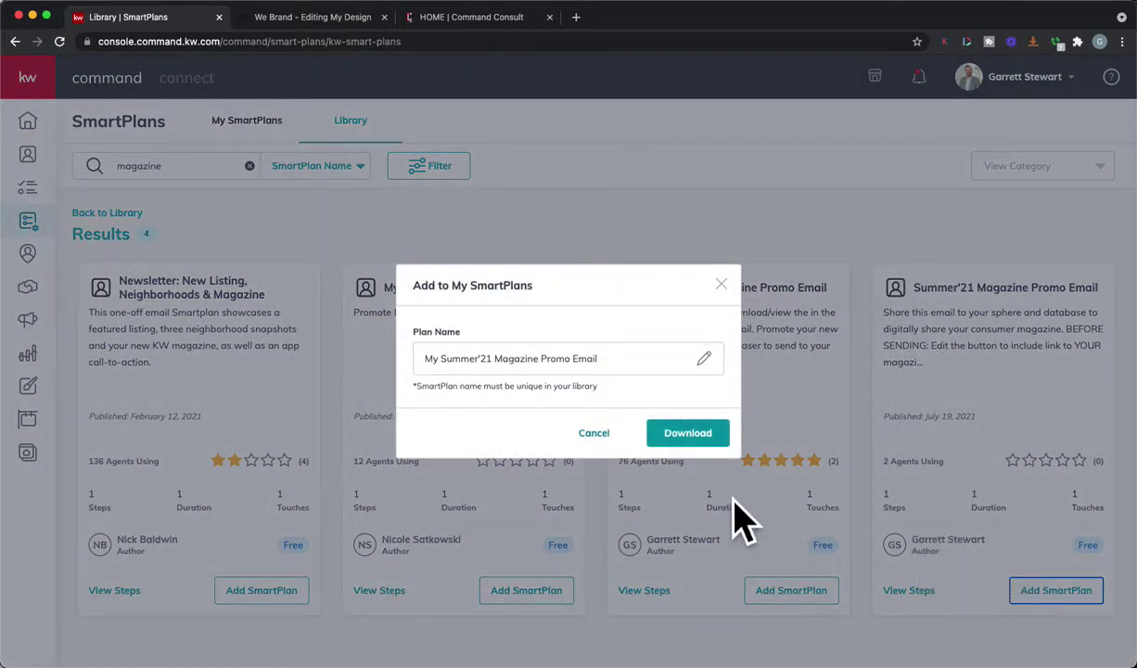
left_click(681, 434)
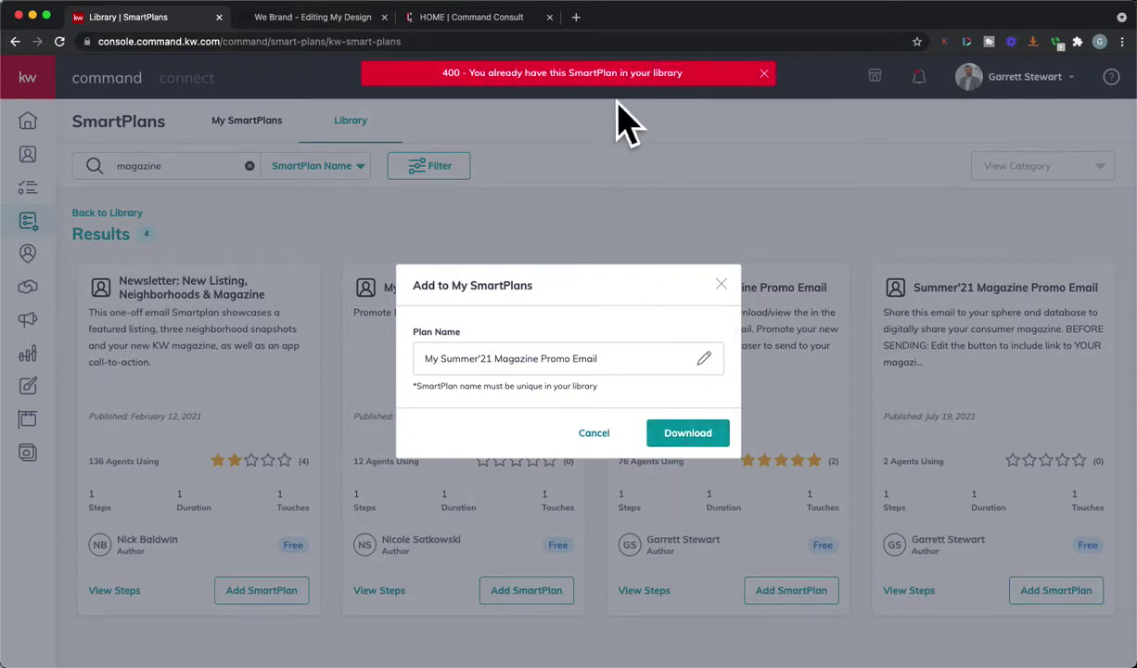
left_click(612, 436)
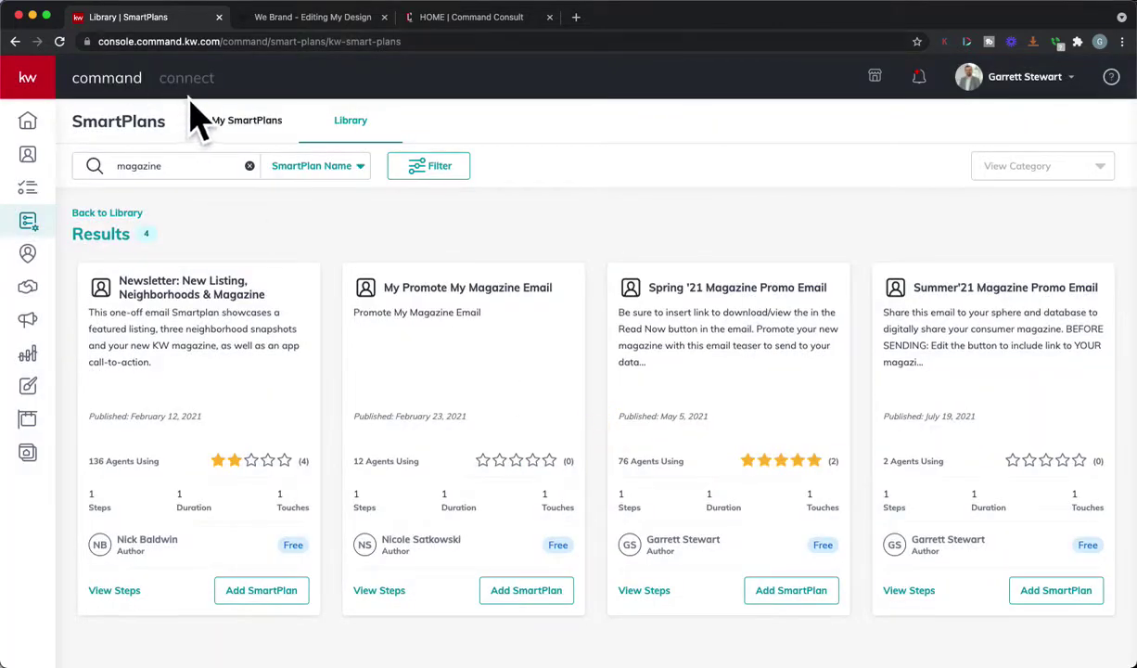
left_click(295, 139)
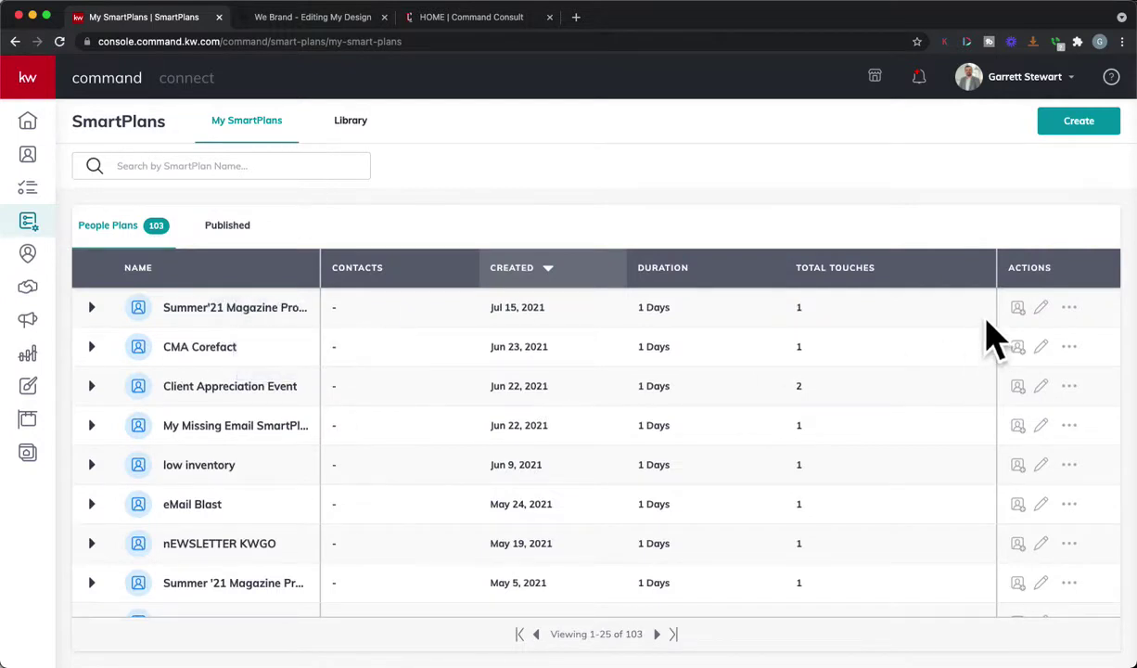
Step: Open the Summer'21 plan and edit its Q3 Magazine Promo email design, acknowledging the warning
left_click(1063, 321)
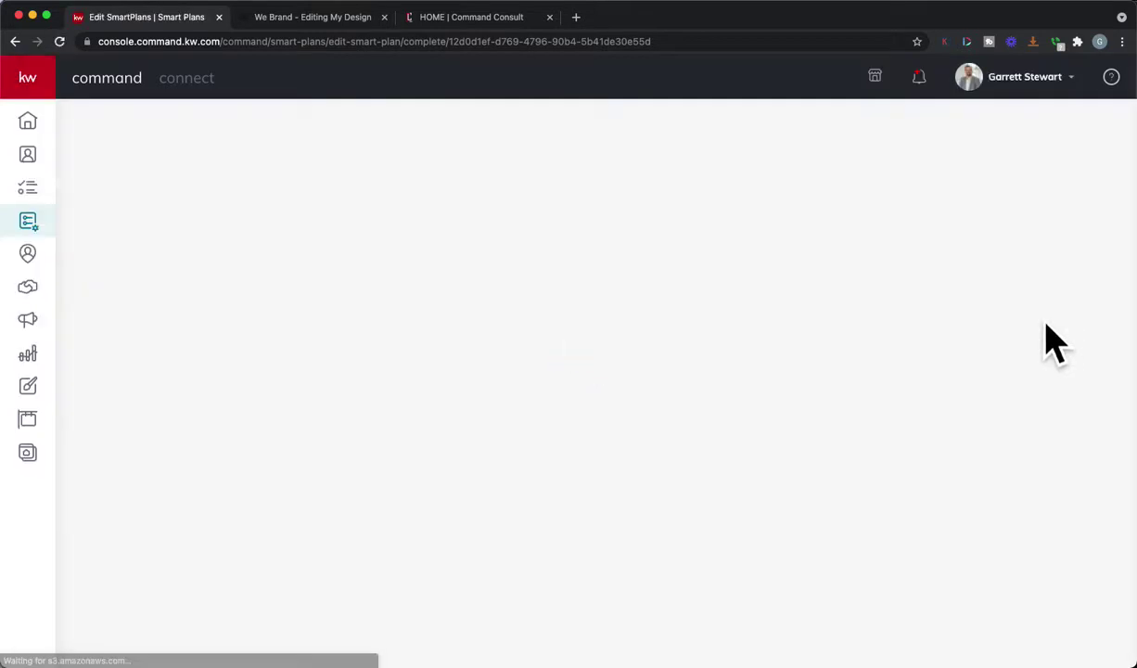
scroll(207, 554, "down", 1)
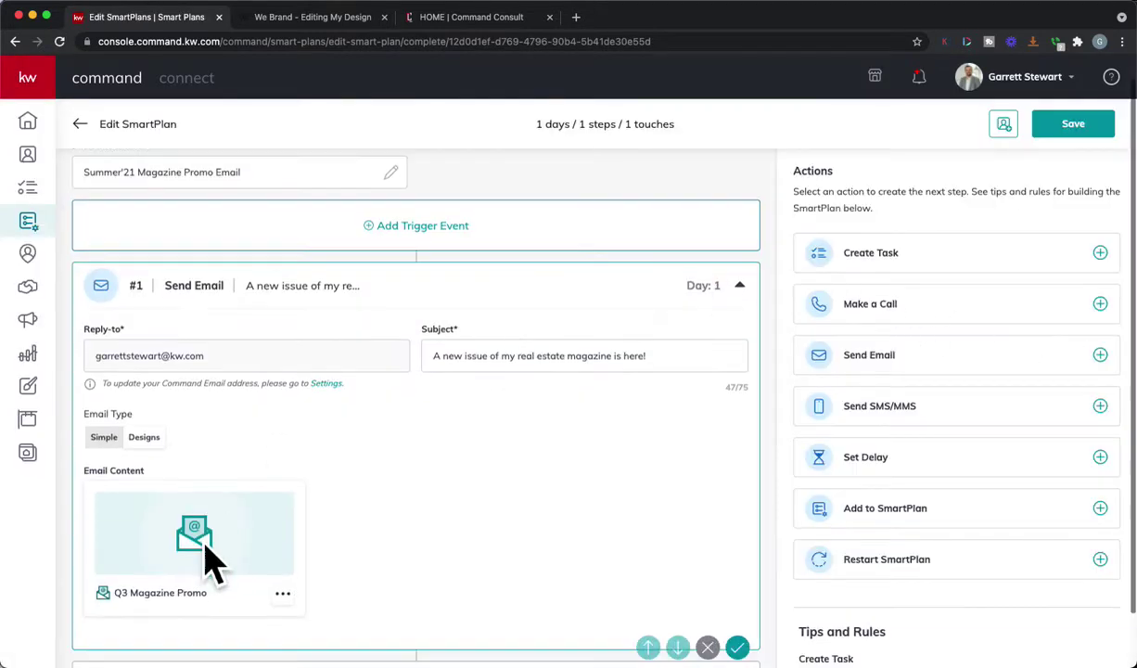
left_click(282, 591)
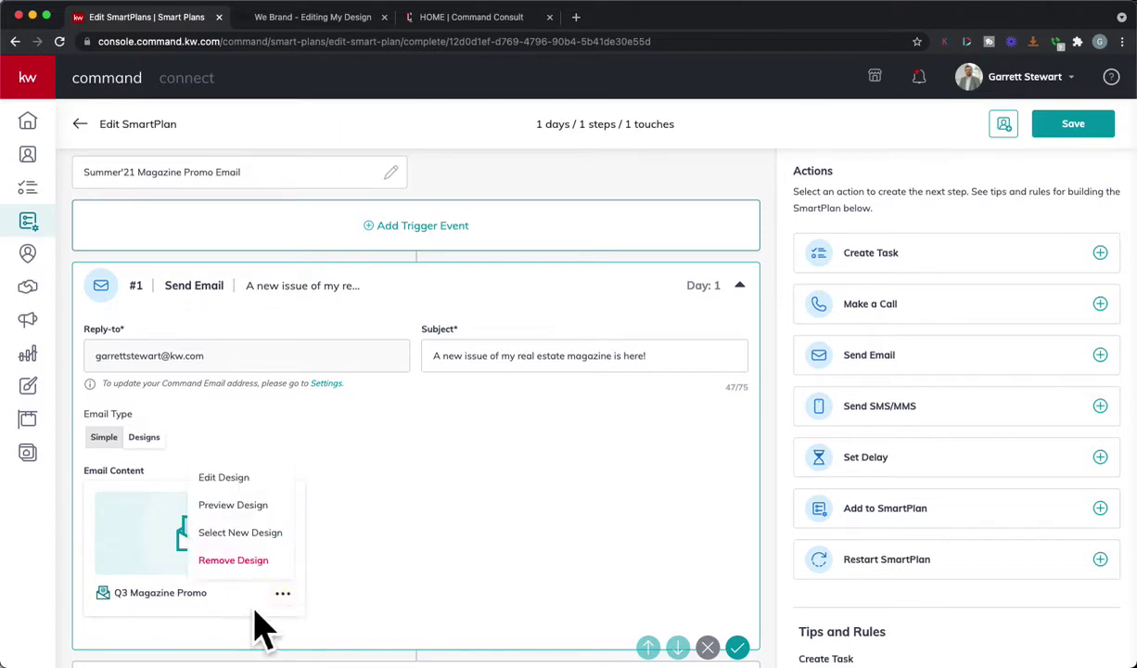
left_click(243, 477)
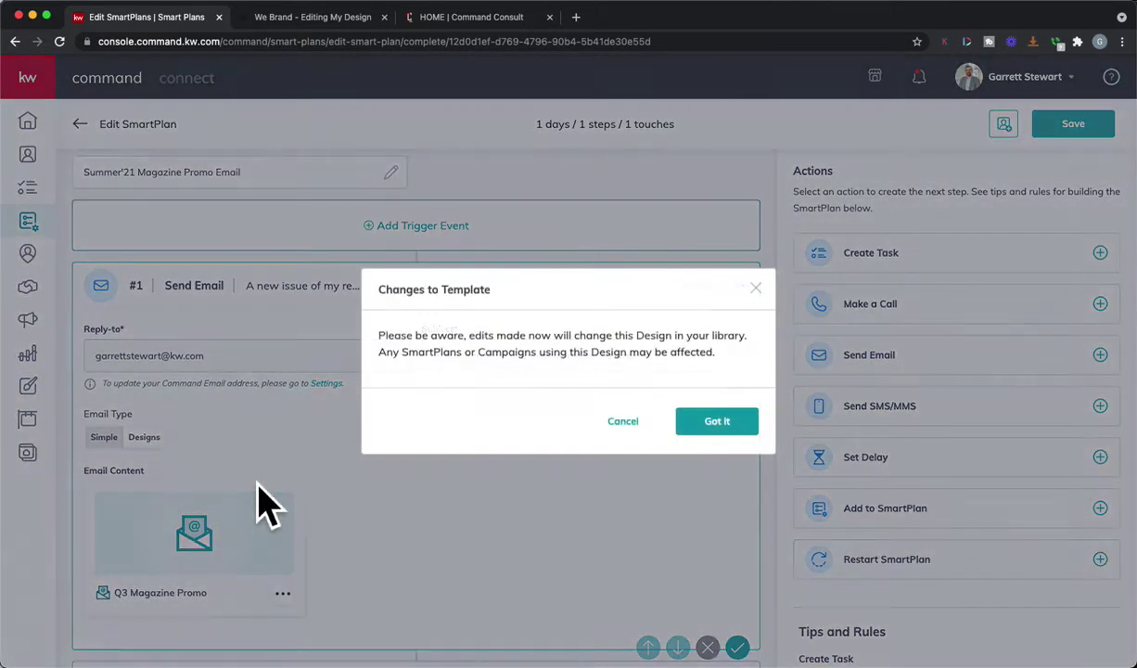
left_click(728, 435)
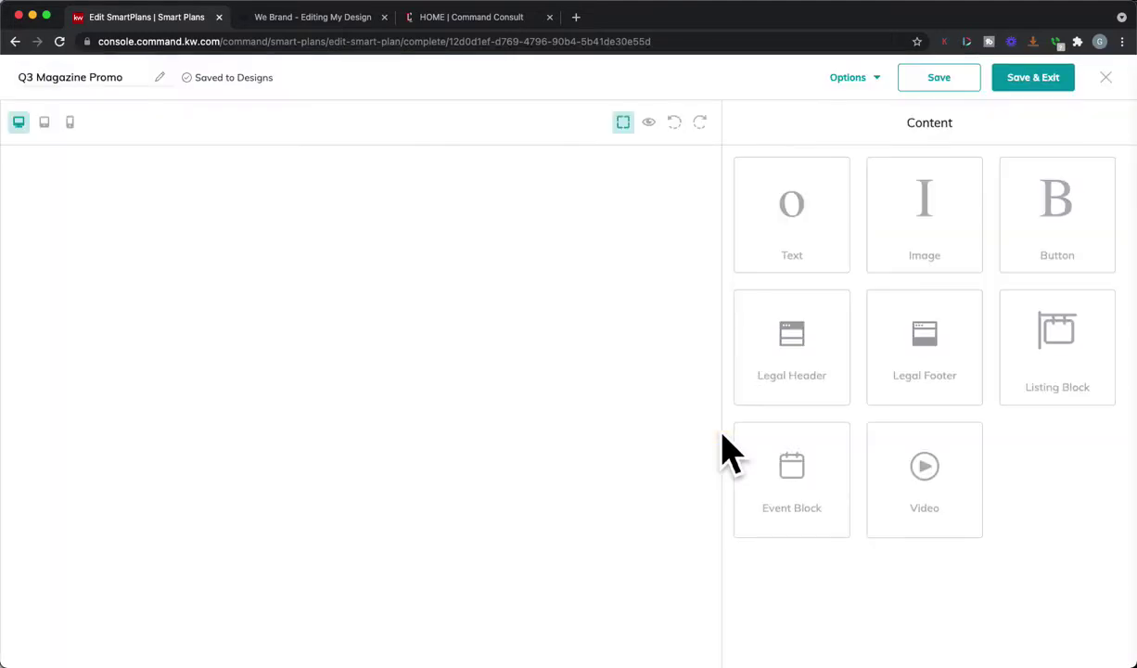
Step: Open the email's closing paragraph for editing with 'click' selected, then return to WeBrand's magazine
scroll(519, 473, "down", 1)
scroll(520, 474, "down", 1)
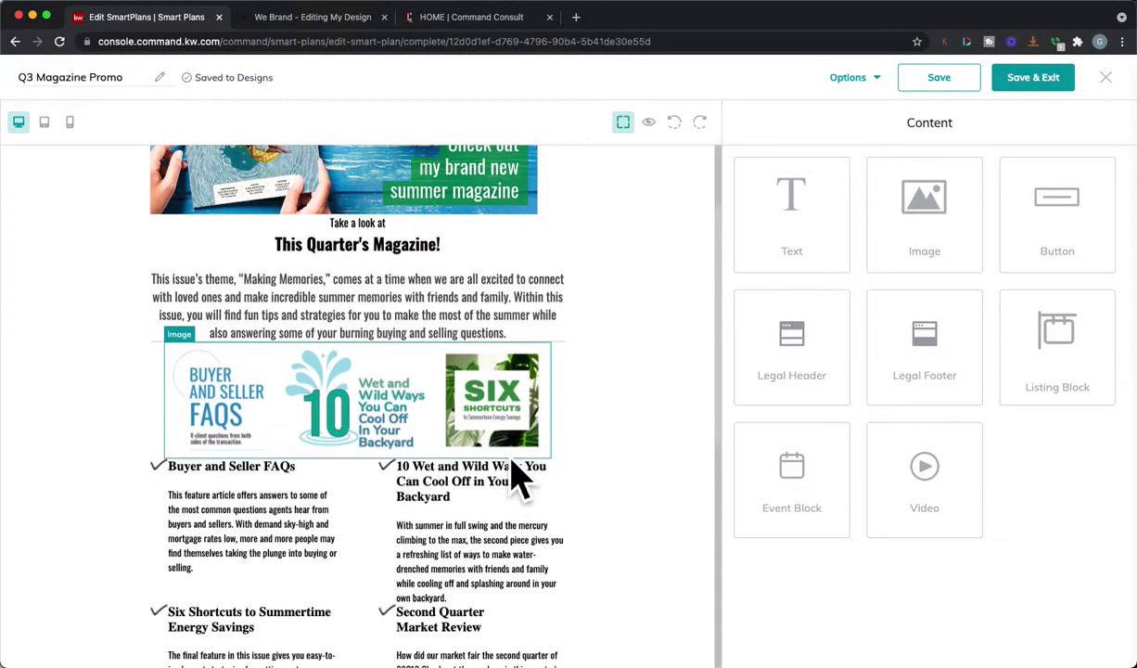
scroll(556, 418, "up", 2)
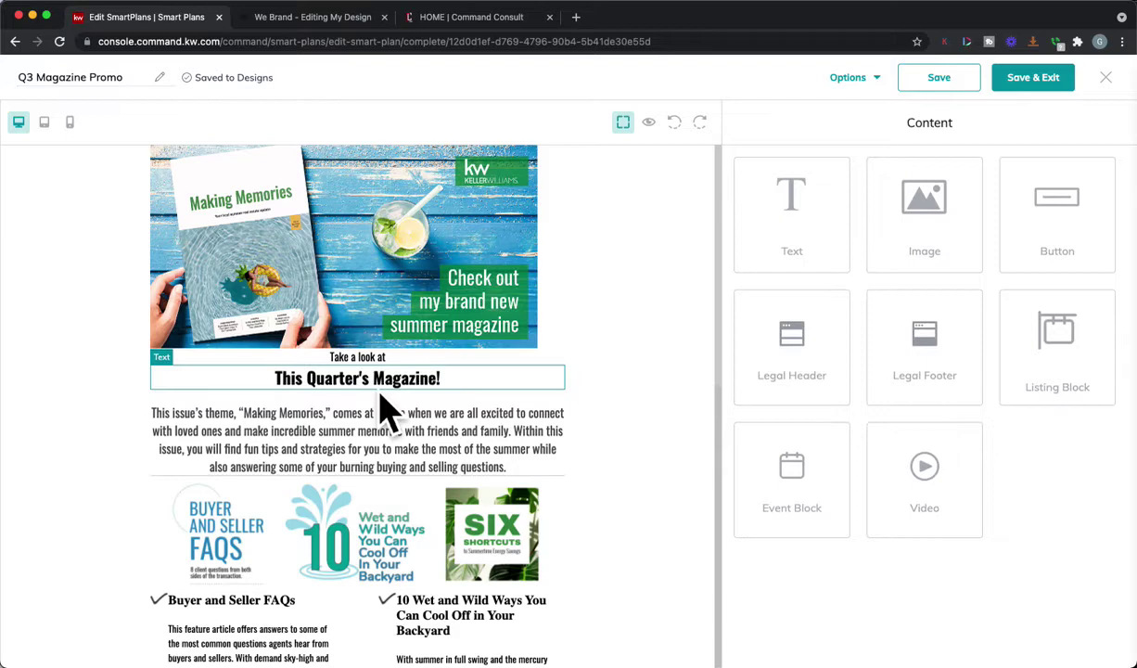
scroll(325, 447, "down", 7)
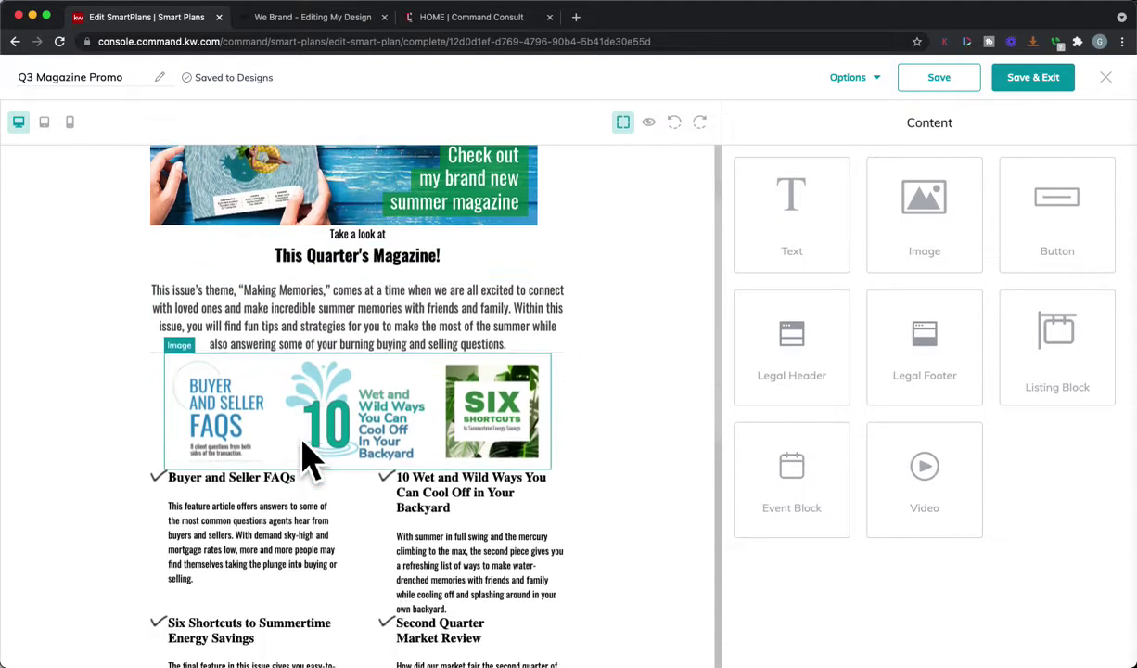
scroll(228, 413, "down", 2)
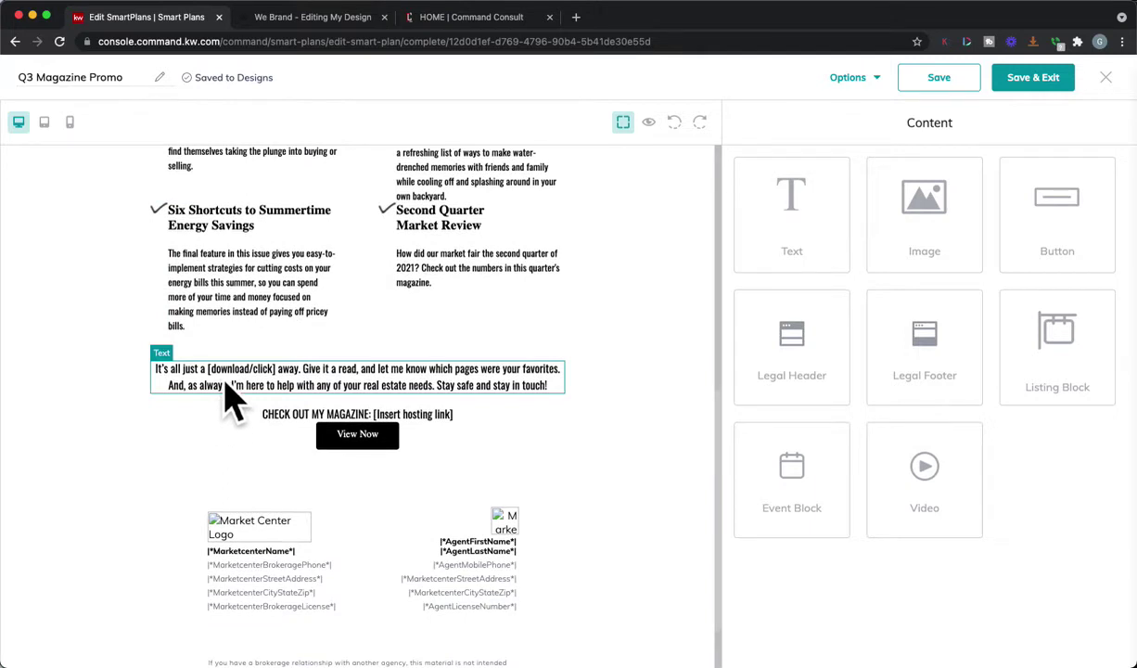
left_click(225, 388)
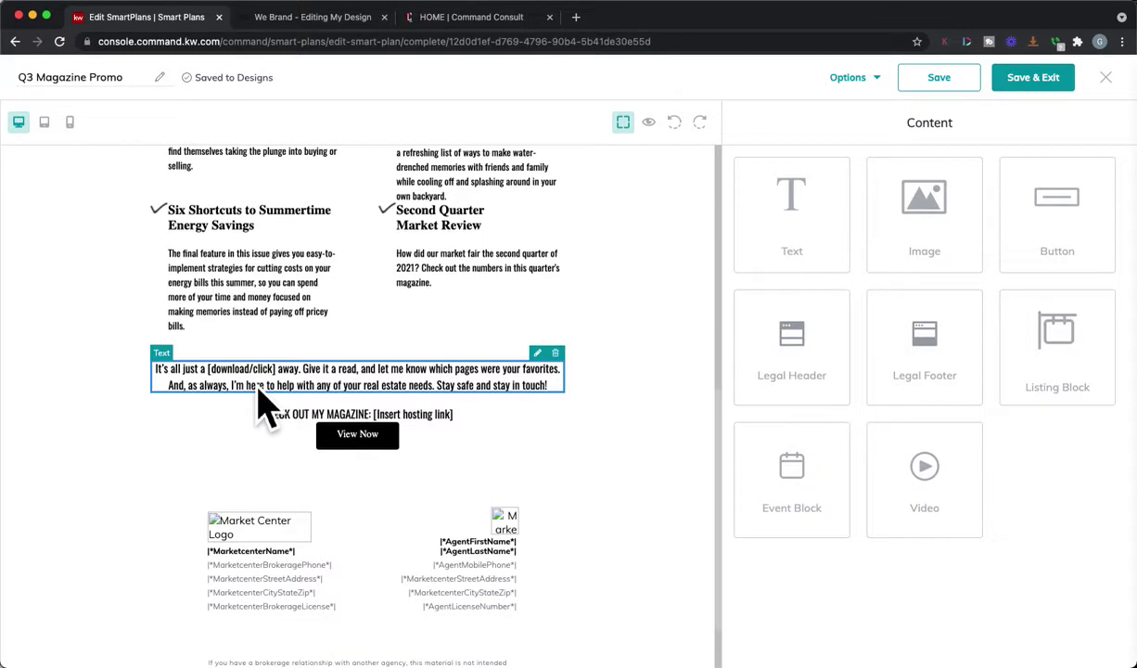
left_click(537, 352)
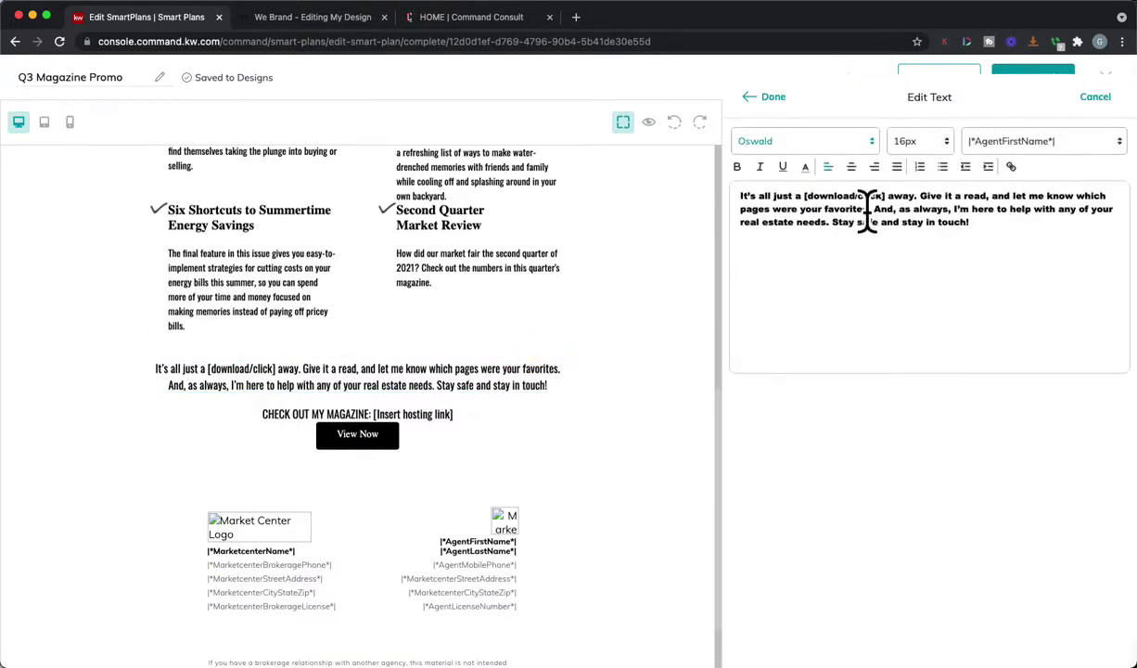
double_click(855, 195)
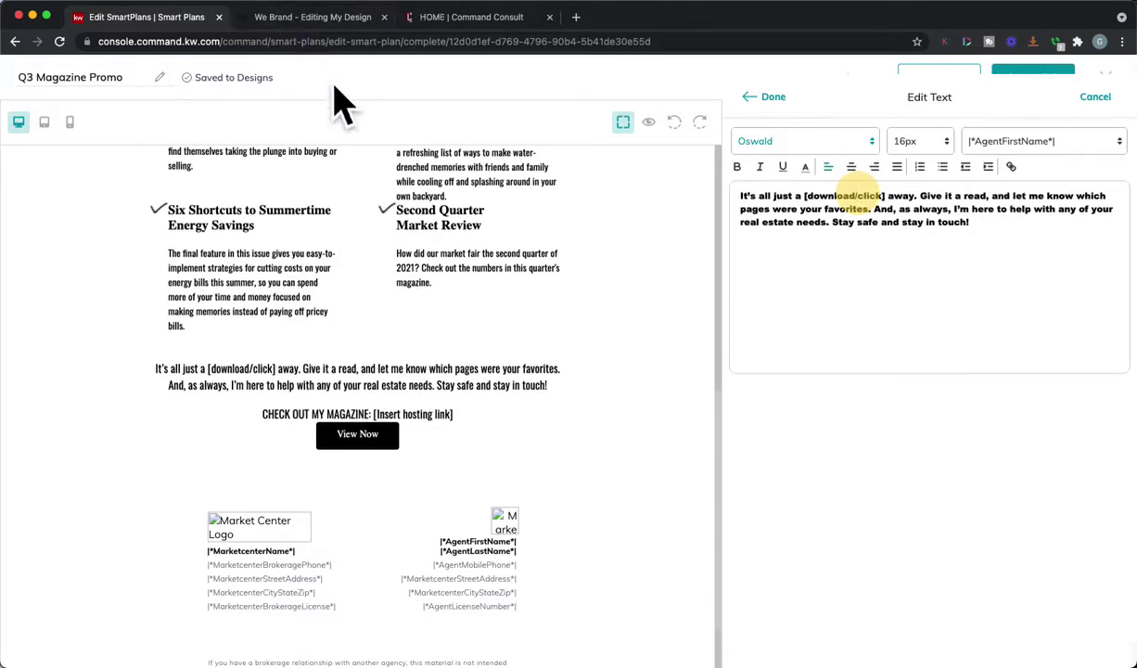
left_click(311, 17)
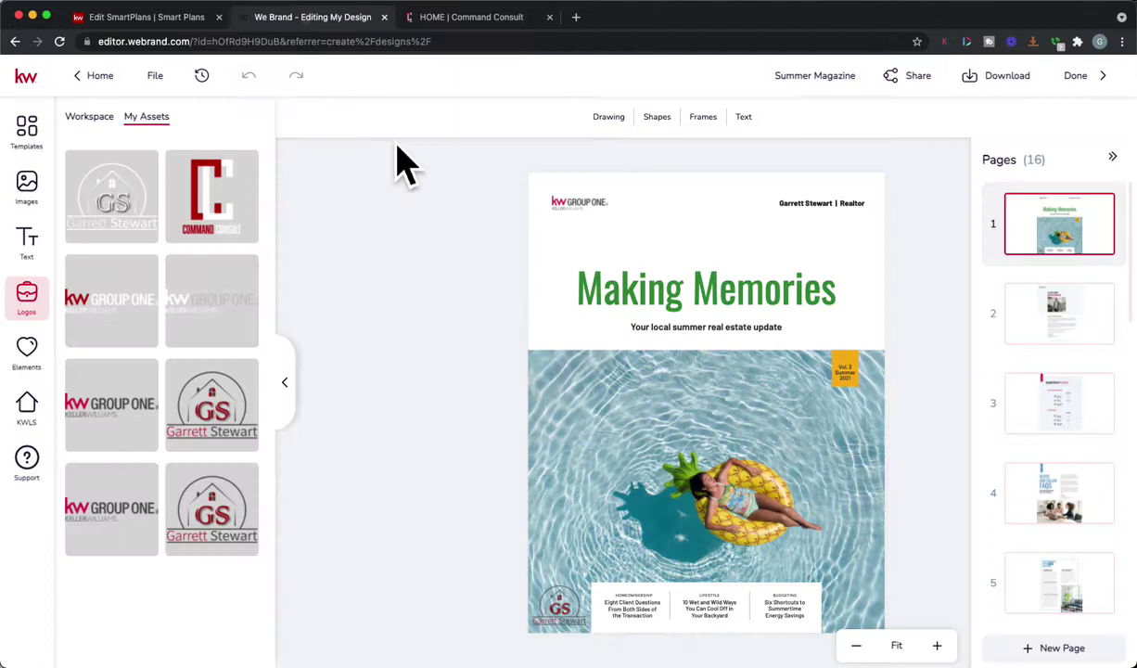
Step: Select the whole-project viewer link from the Share panel's The Project tab
left_click(920, 82)
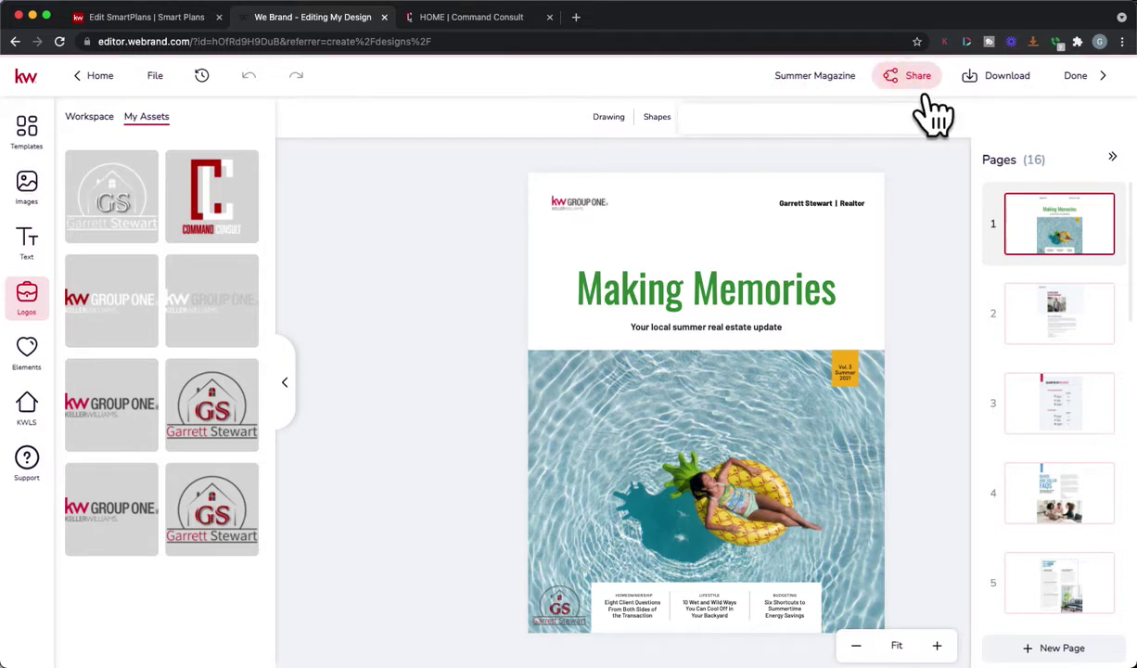
left_click(890, 125)
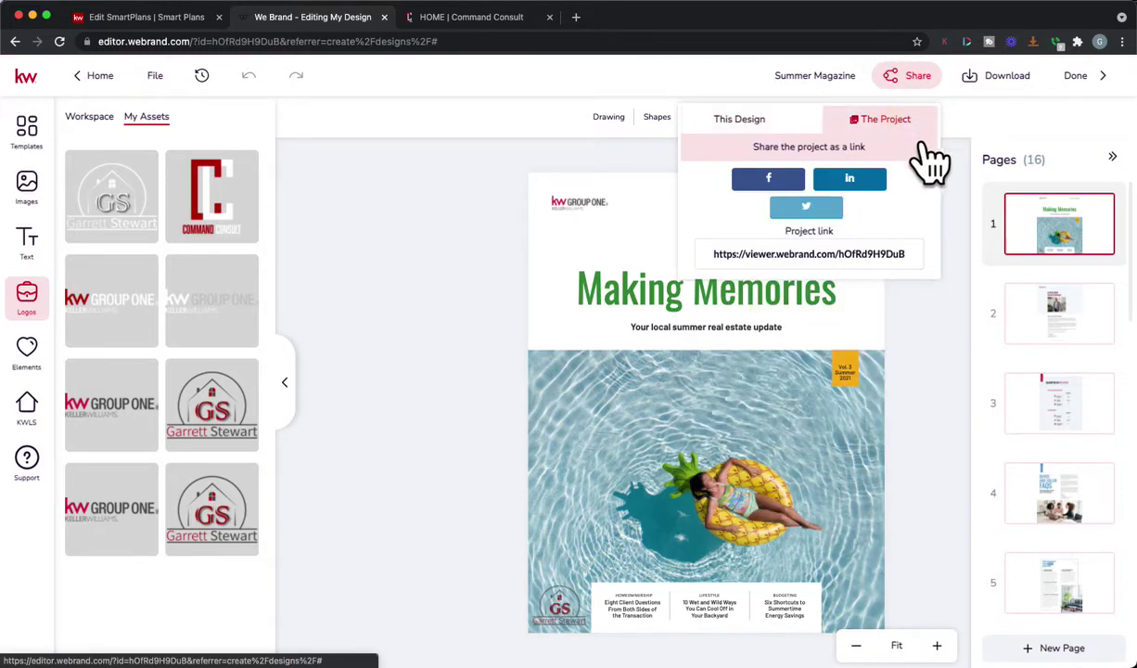
left_click(854, 260)
key("super+c")
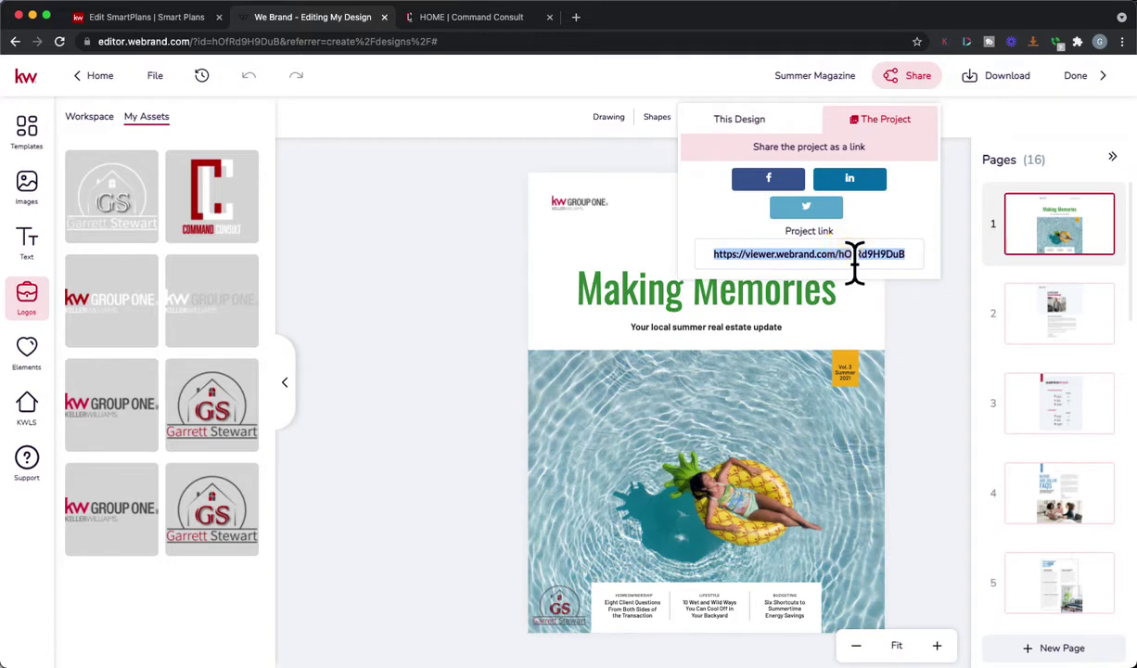
Step: Load the copied magazine project link in a new browser tab
left_click(576, 17)
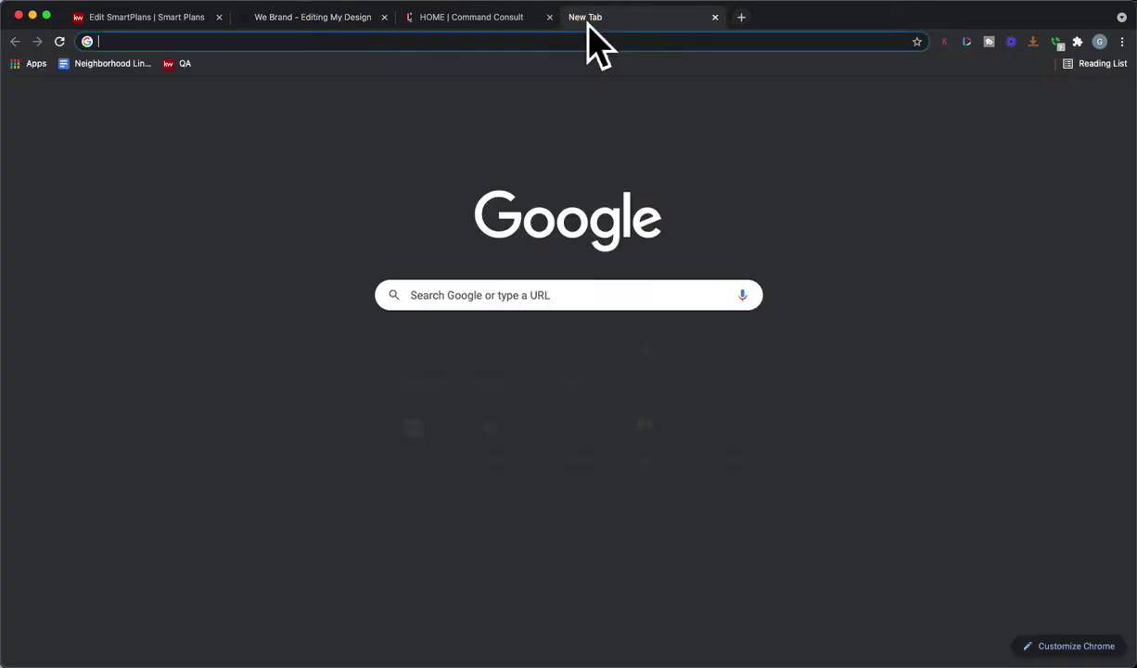
key("super+v")
key("Return")
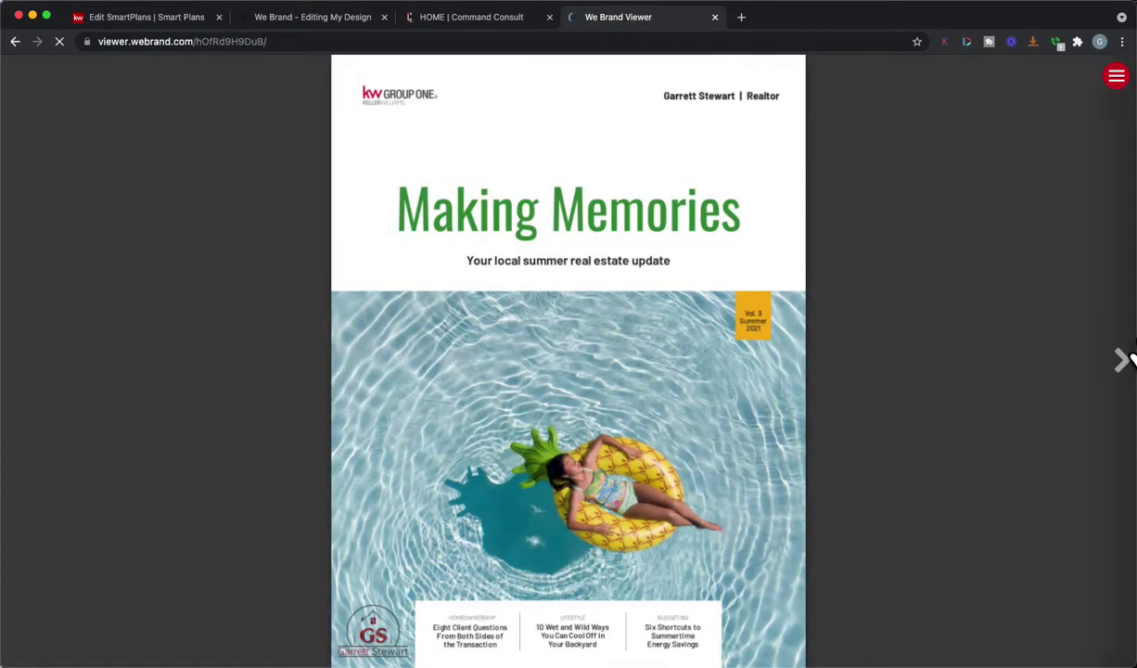
Step: Page ahead to the Four Frequently Asked Buyer Questions spread, then go back to the email editor
left_click(1123, 360)
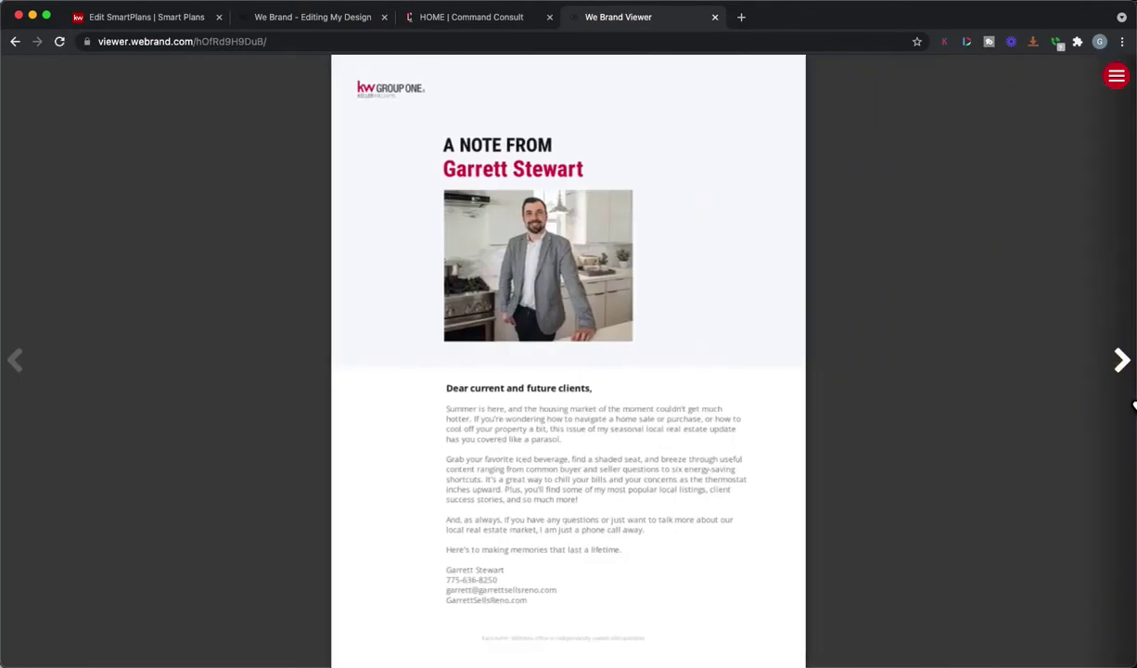
left_click(1133, 405)
left_click(1133, 405)
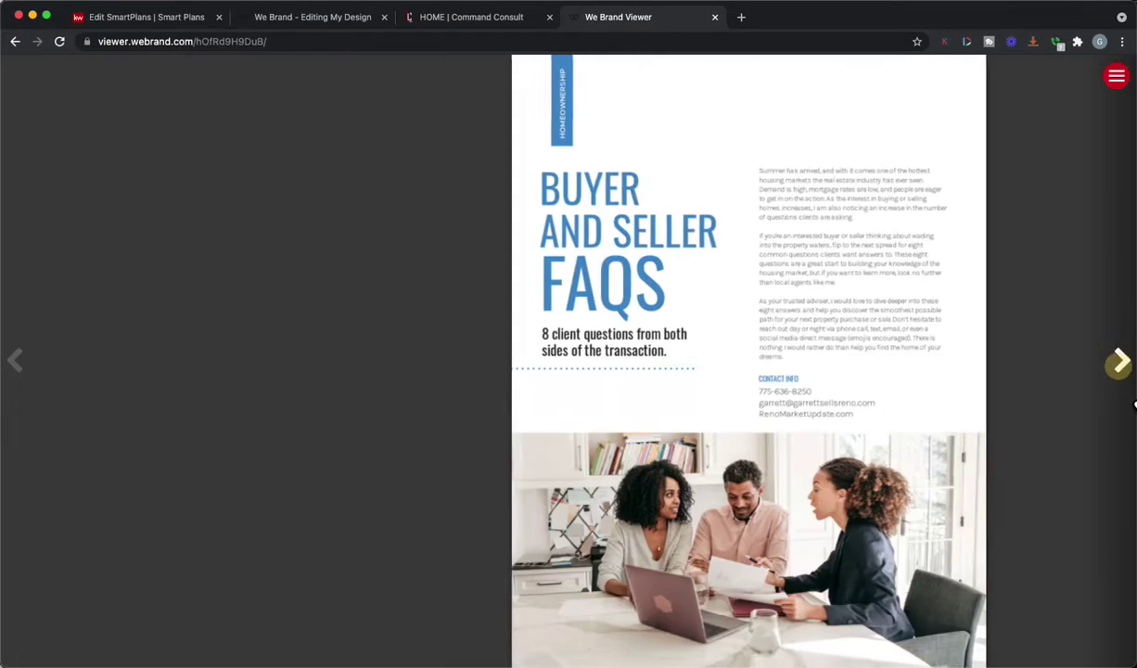
left_click(1133, 406)
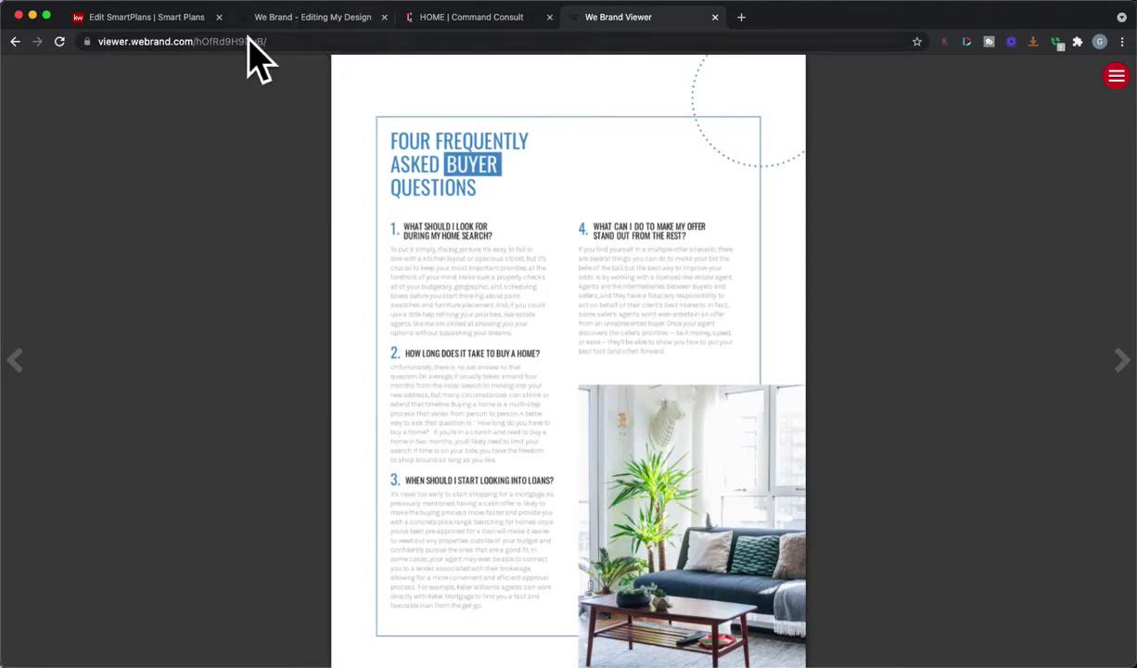
left_click(159, 21)
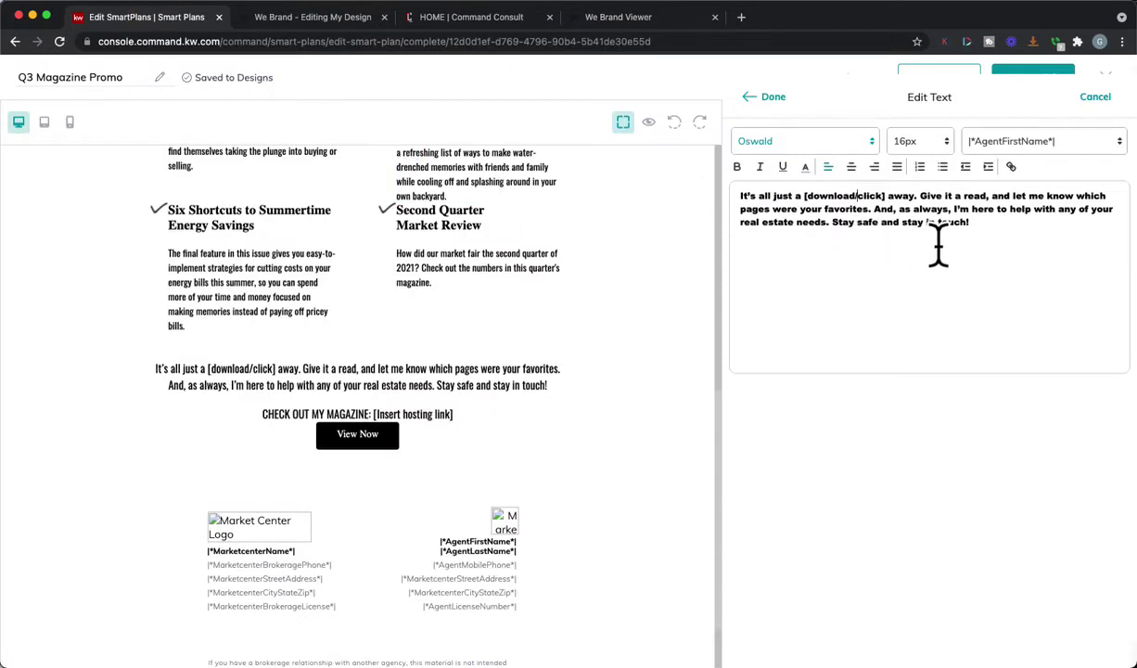
Step: Trim '[download/click]' to 'click' so the paragraph reads 'It's all just a click away.'
key("BackSpace")
key("BackSpace")
key("BackSpace")
key("BackSpace")
key("BackSpace")
key("BackSpace")
key("BackSpace")
key("BackSpace")
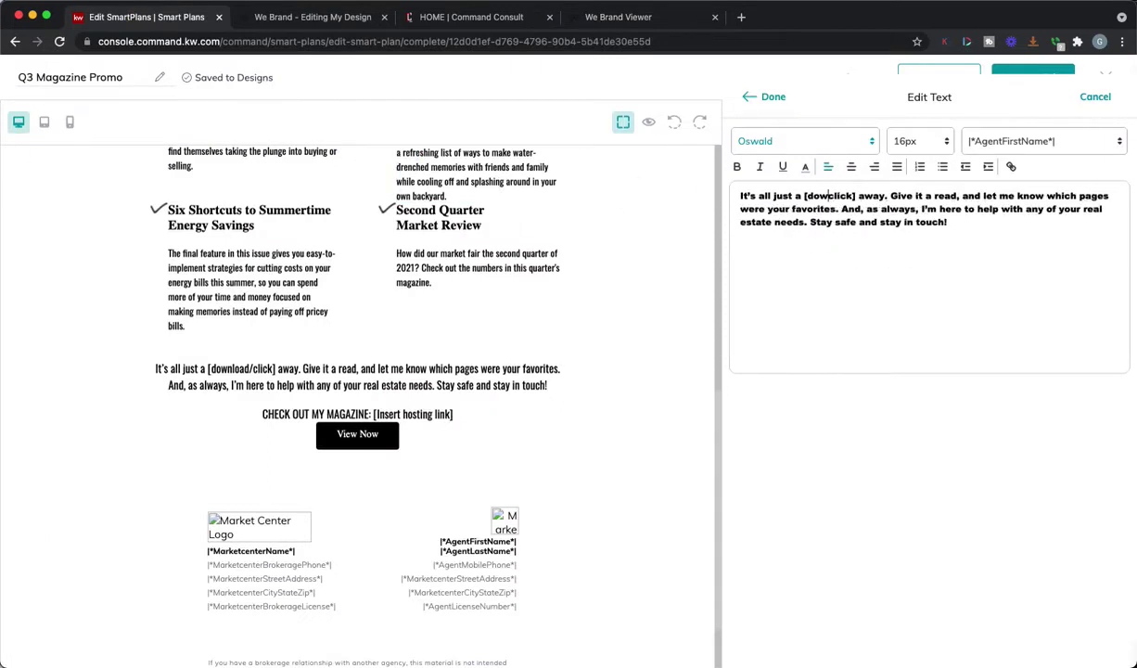
key("BackSpace")
key("BackSpace")
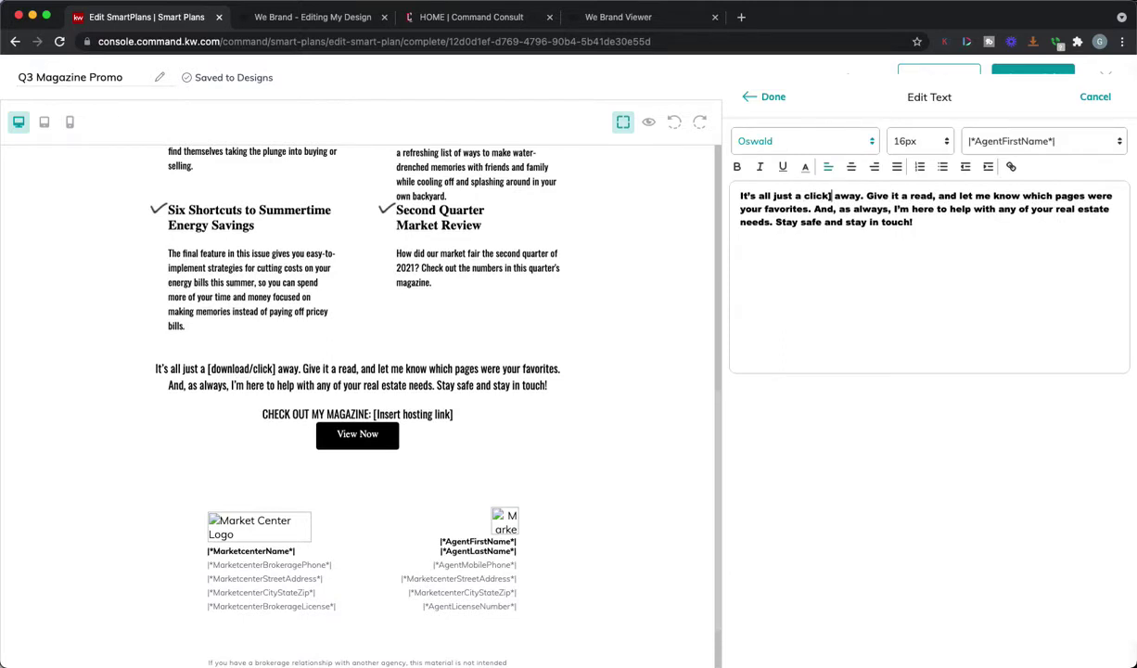
key("BackSpace")
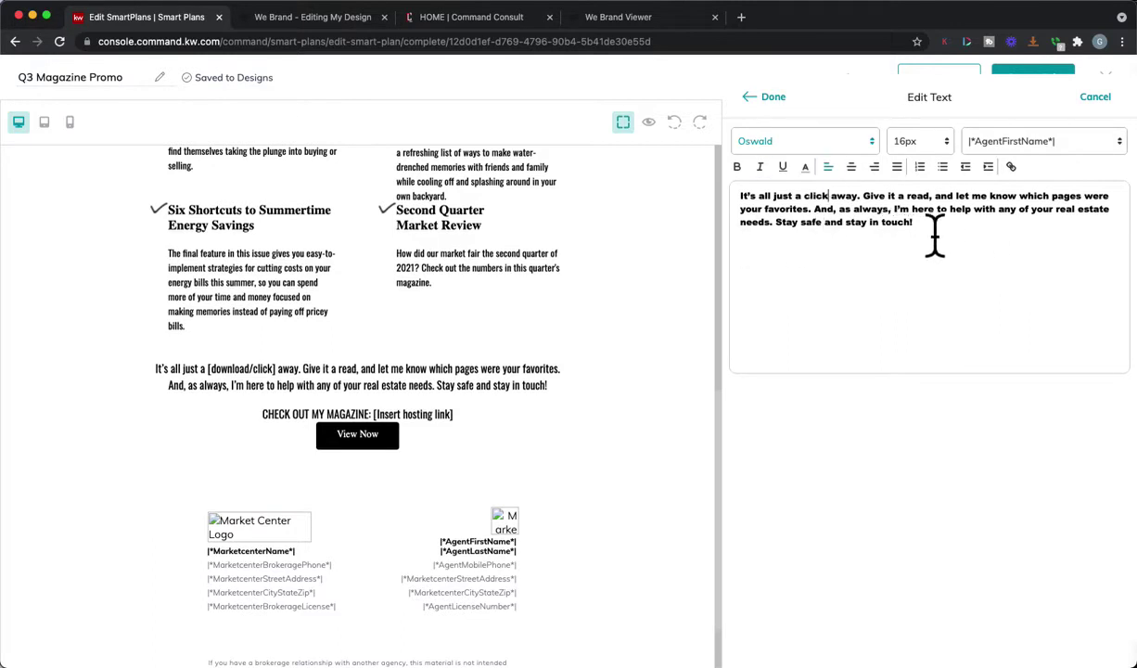
left_click(771, 96)
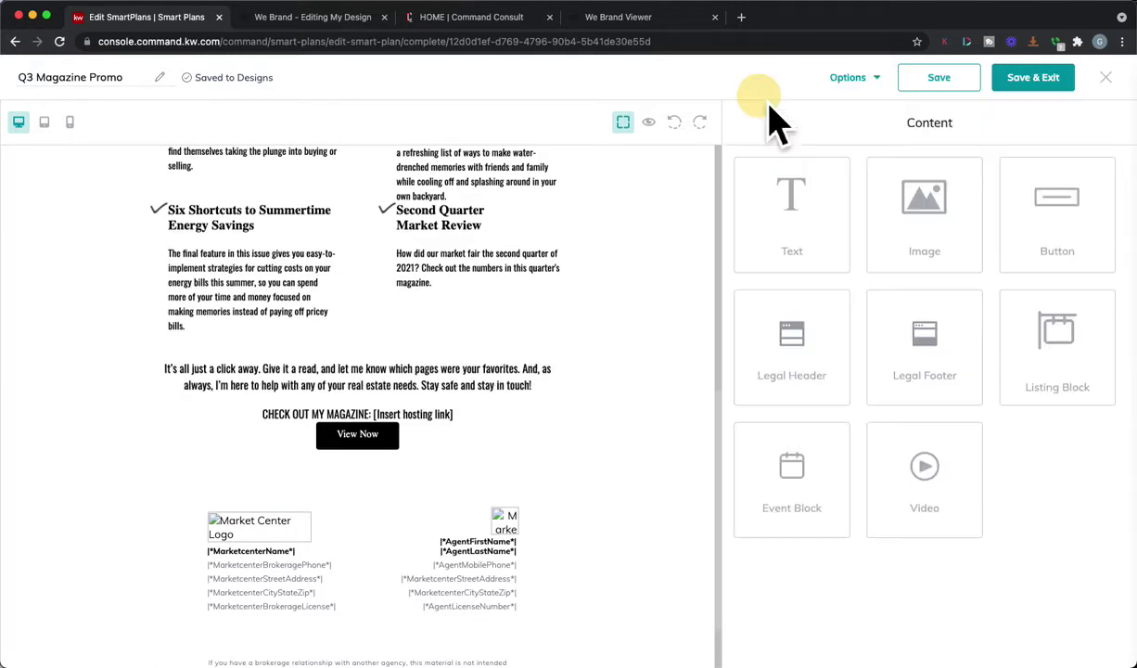
Step: Delete the [Insert hosting link] placeholder so the line reads 'CHECK OUT MY MAGAZINE:'
left_click(431, 418)
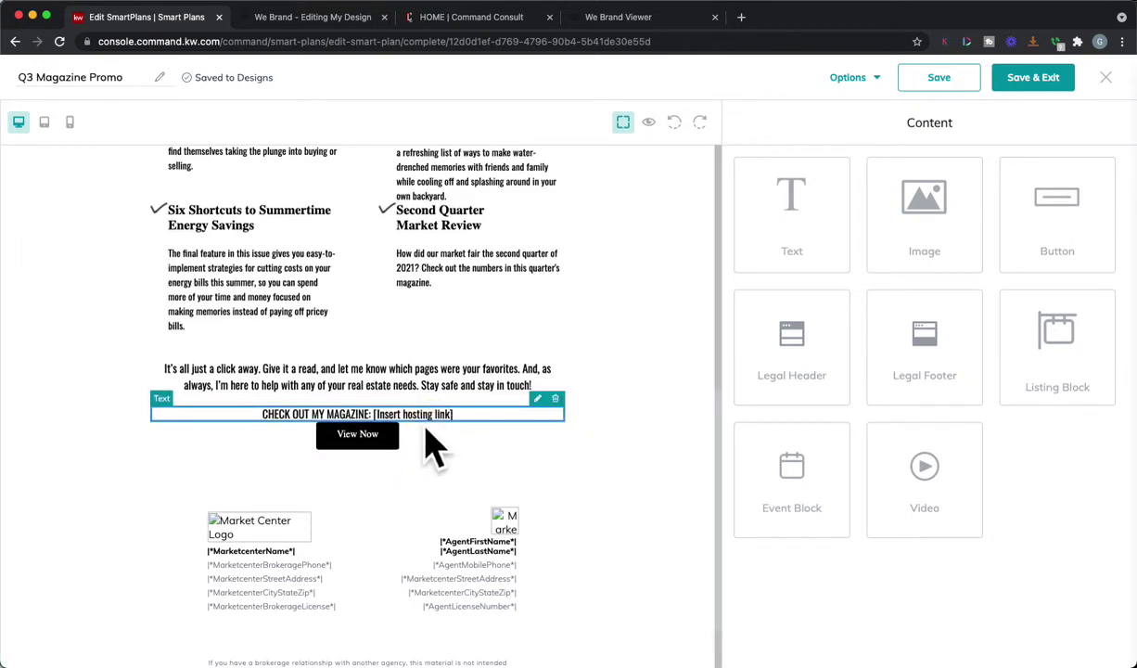
left_click(537, 398)
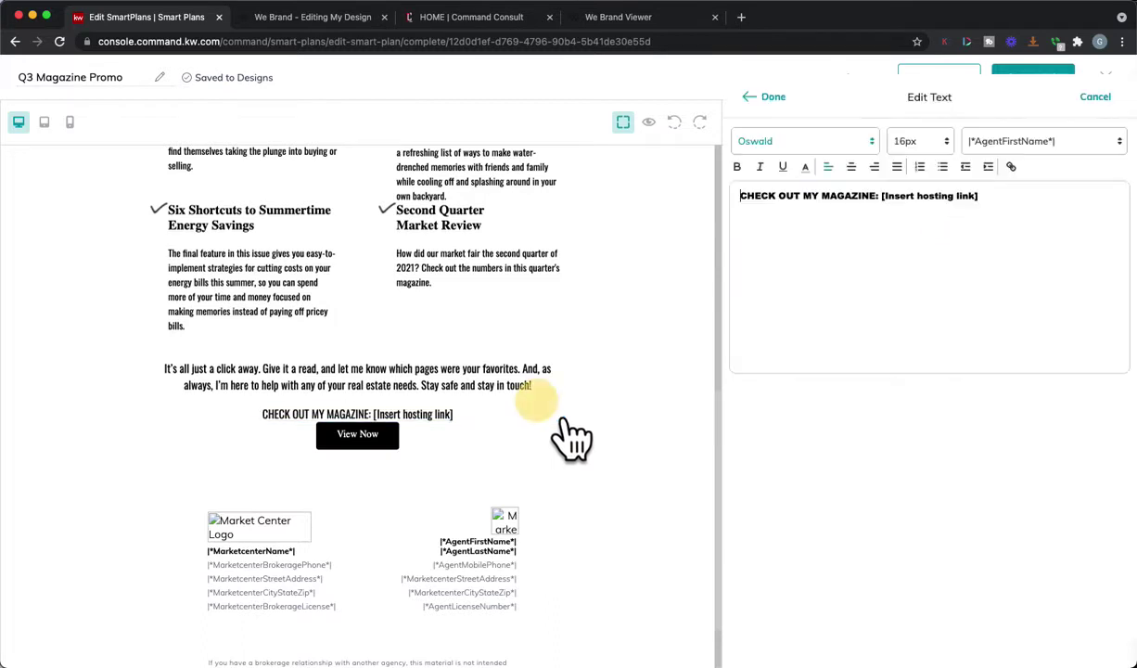
left_click_drag(978, 209, 891, 218)
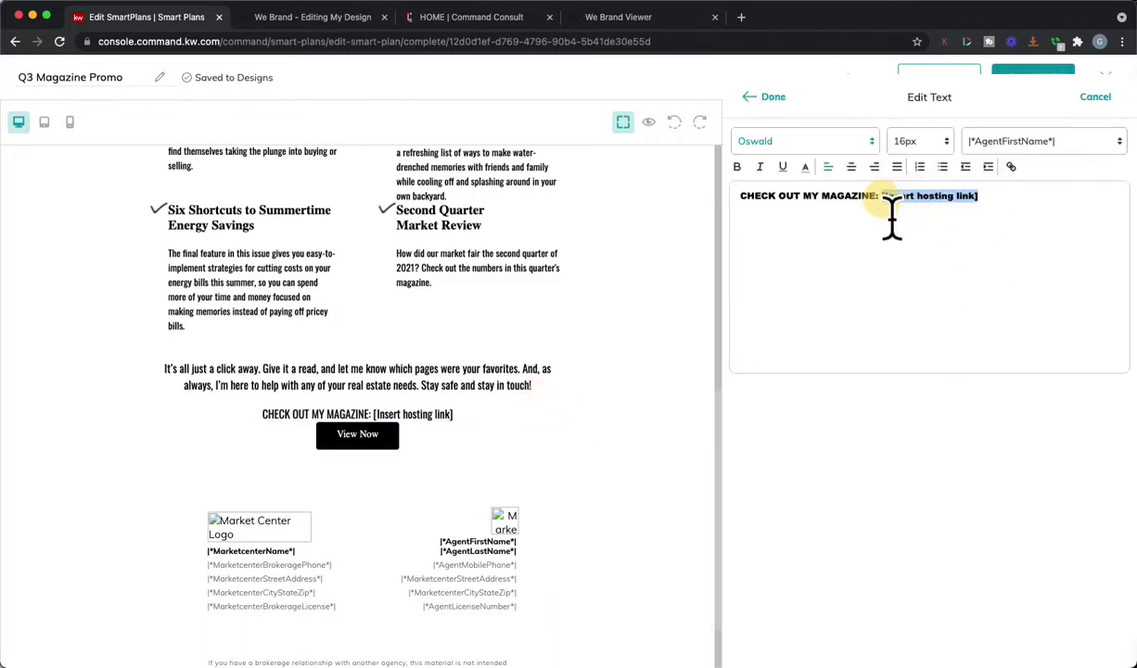
key("BackSpace")
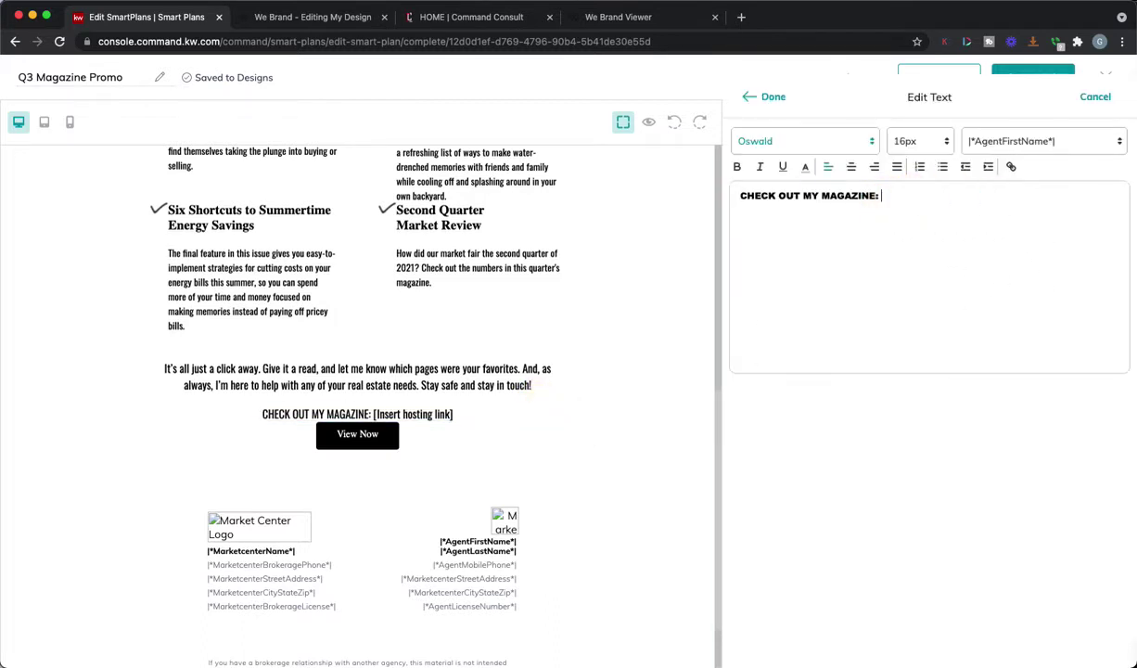
left_click(771, 99)
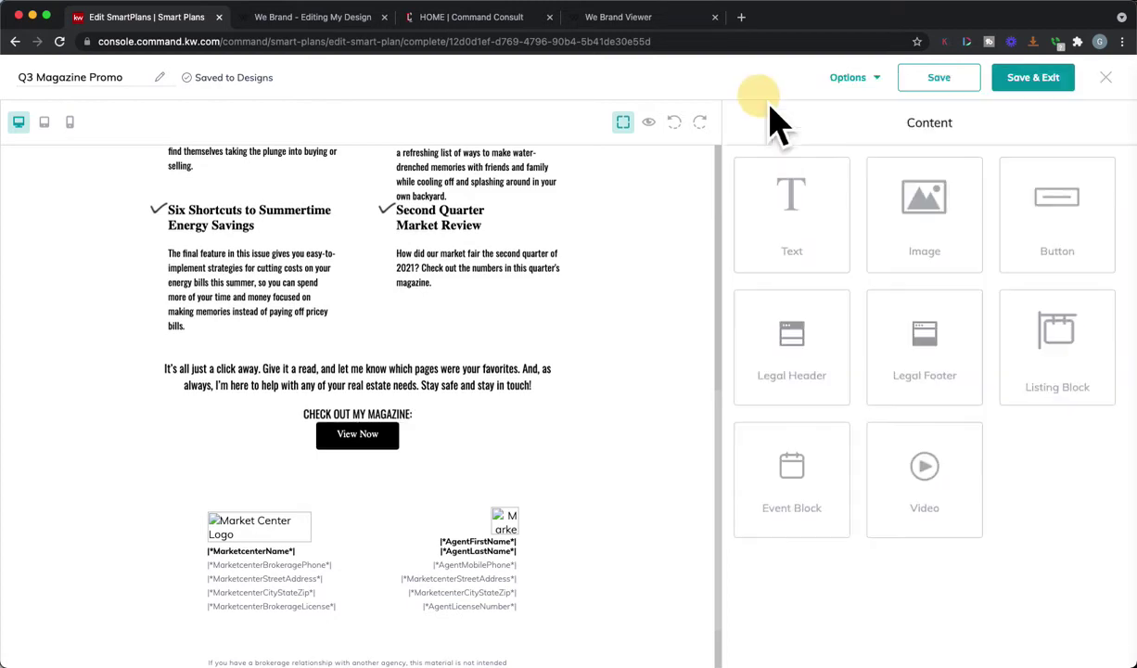
Step: Set the View Now button's link to Web address with the pasted viewer.webrand.com magazine URL
left_click(391, 455)
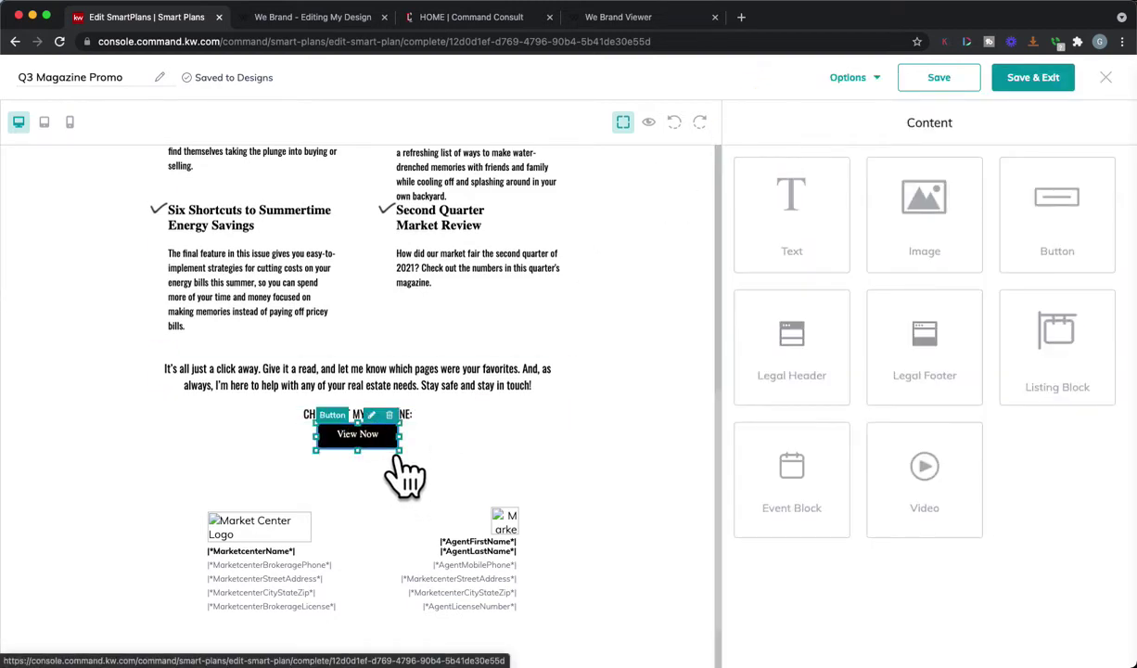
left_click(384, 427)
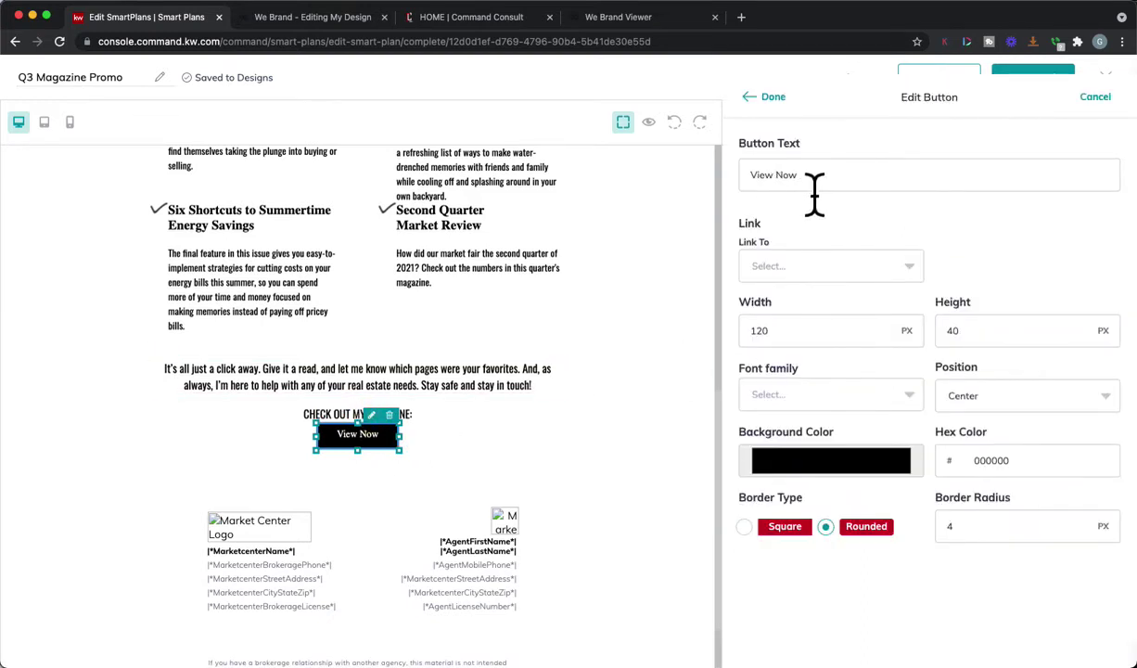
left_click(897, 272)
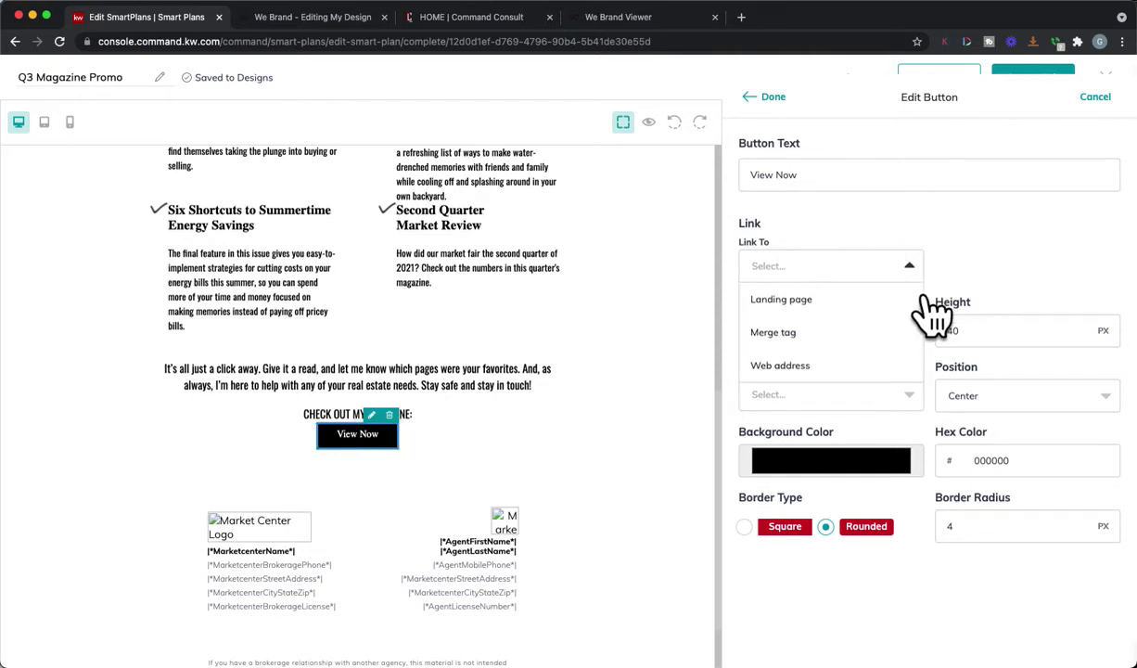
left_click(867, 369)
left_click(997, 267)
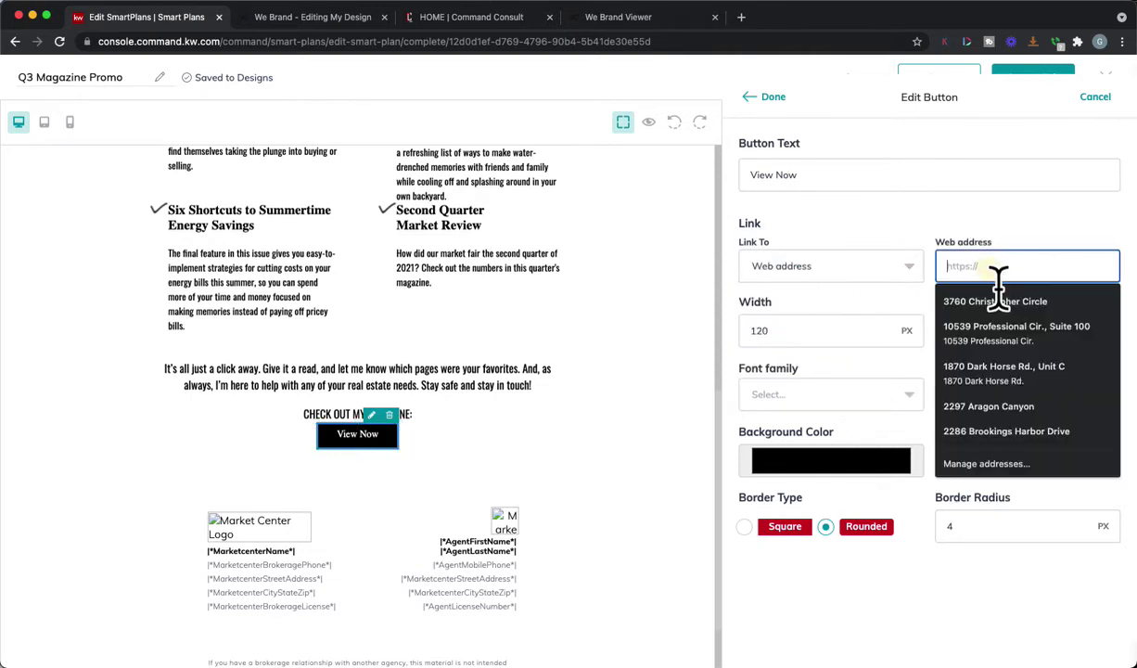
key("super+v")
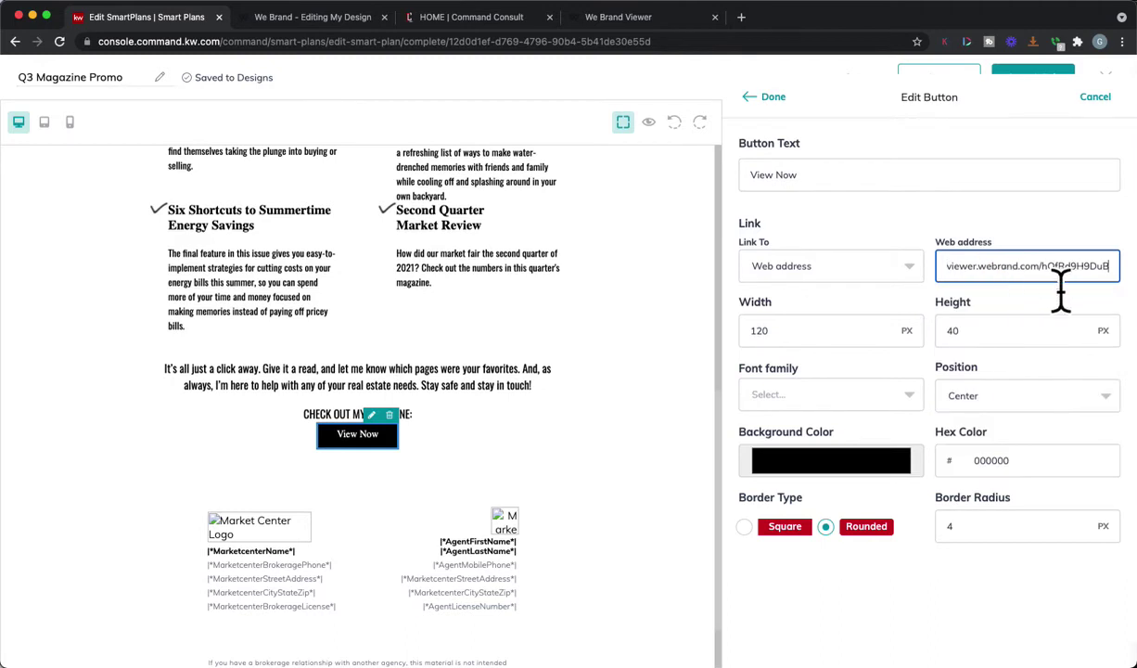
left_click(918, 257)
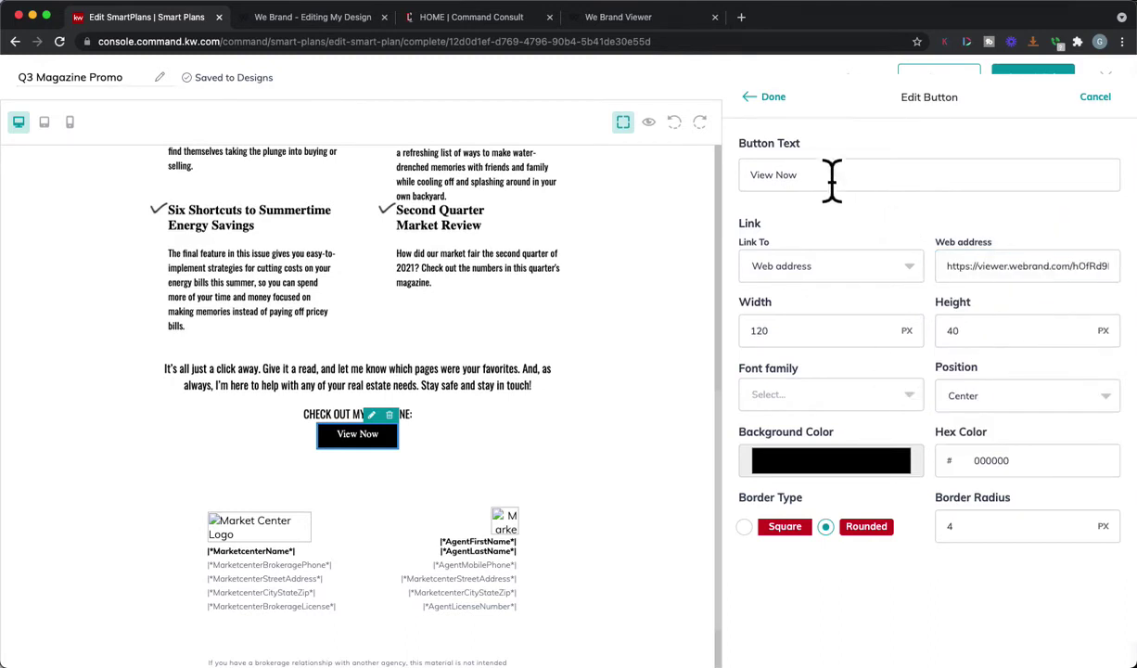
left_click(783, 100)
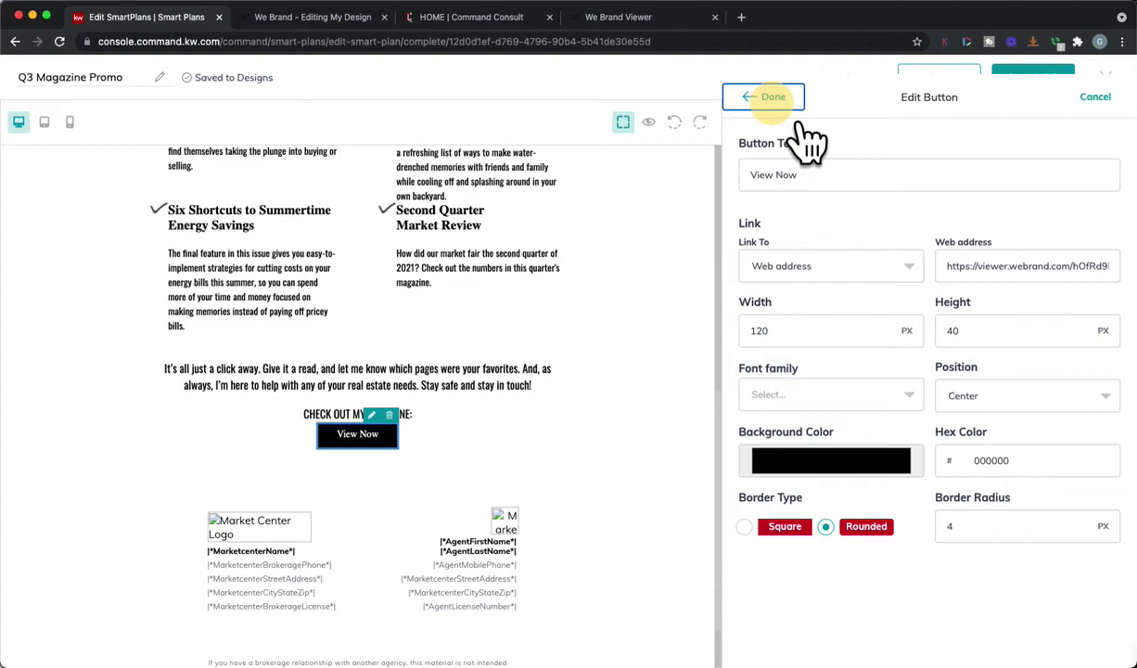
scroll(464, 431, "up", 5)
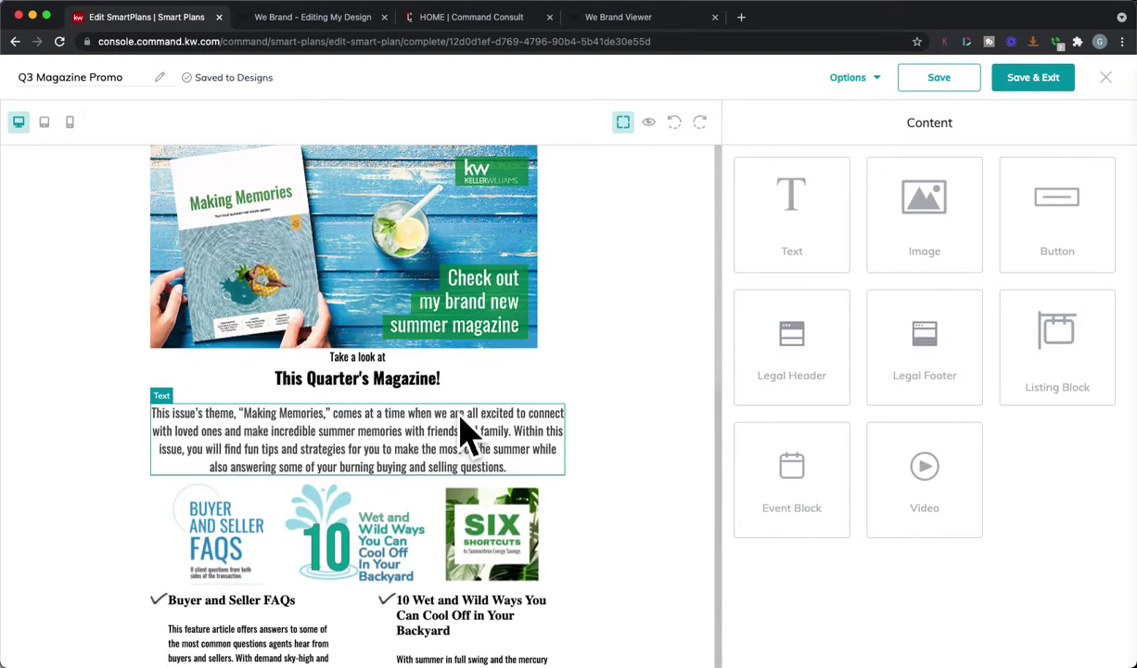
left_click(648, 122)
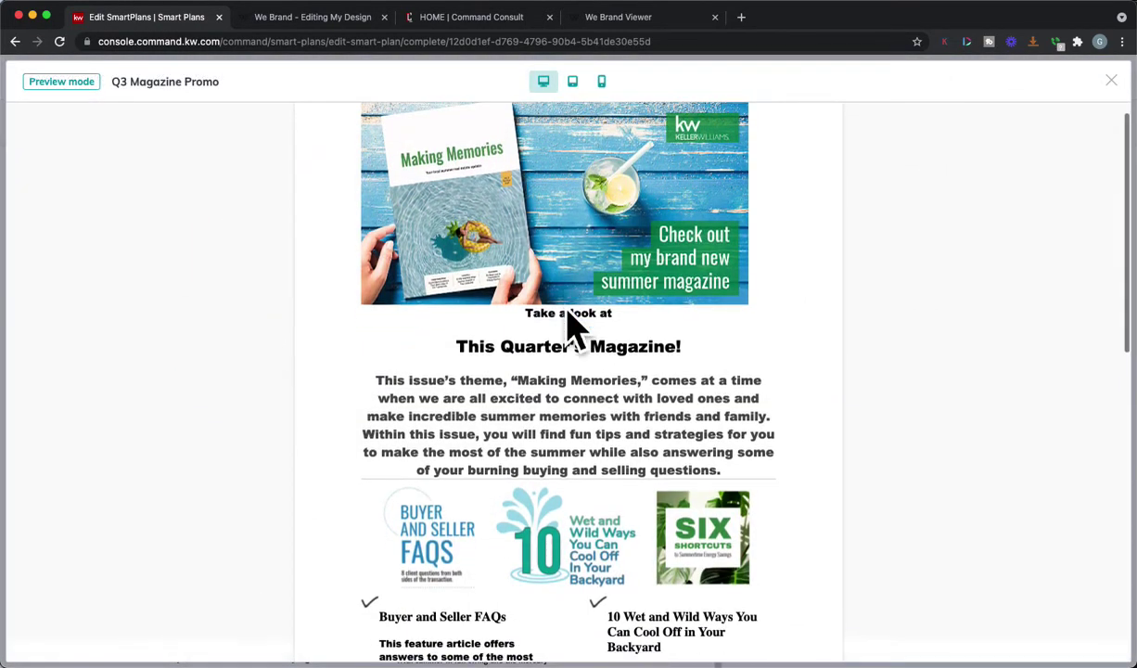
scroll(567, 324, "down", 10)
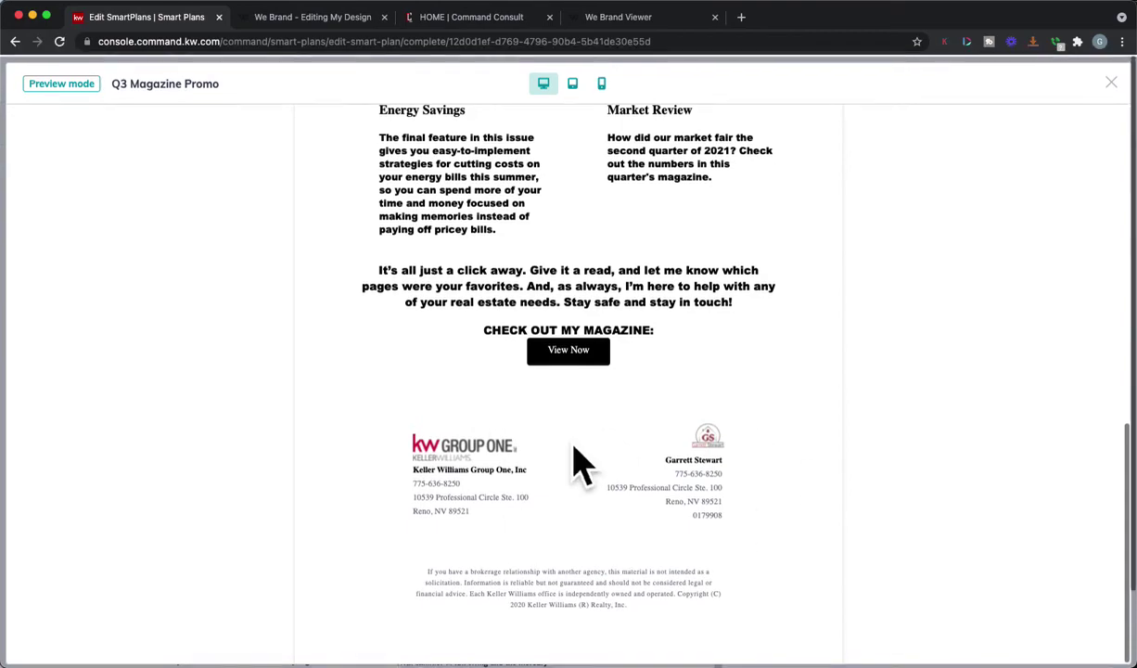
scroll(614, 419, "up", 5)
scroll(700, 443, "up", 7)
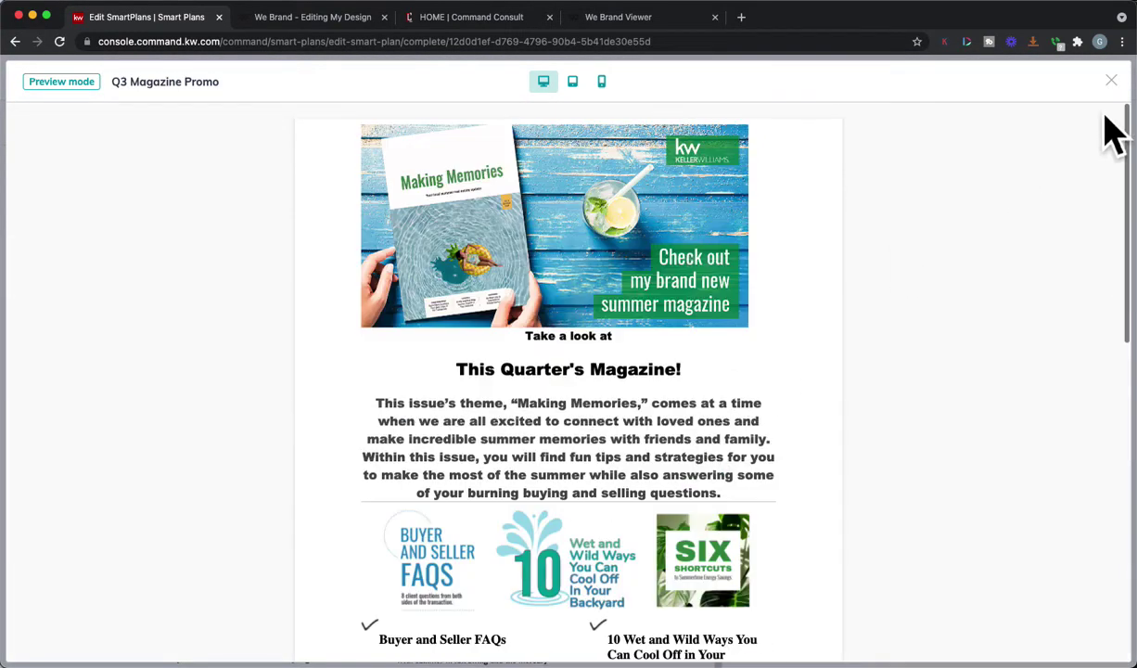
left_click(1111, 80)
left_click(862, 78)
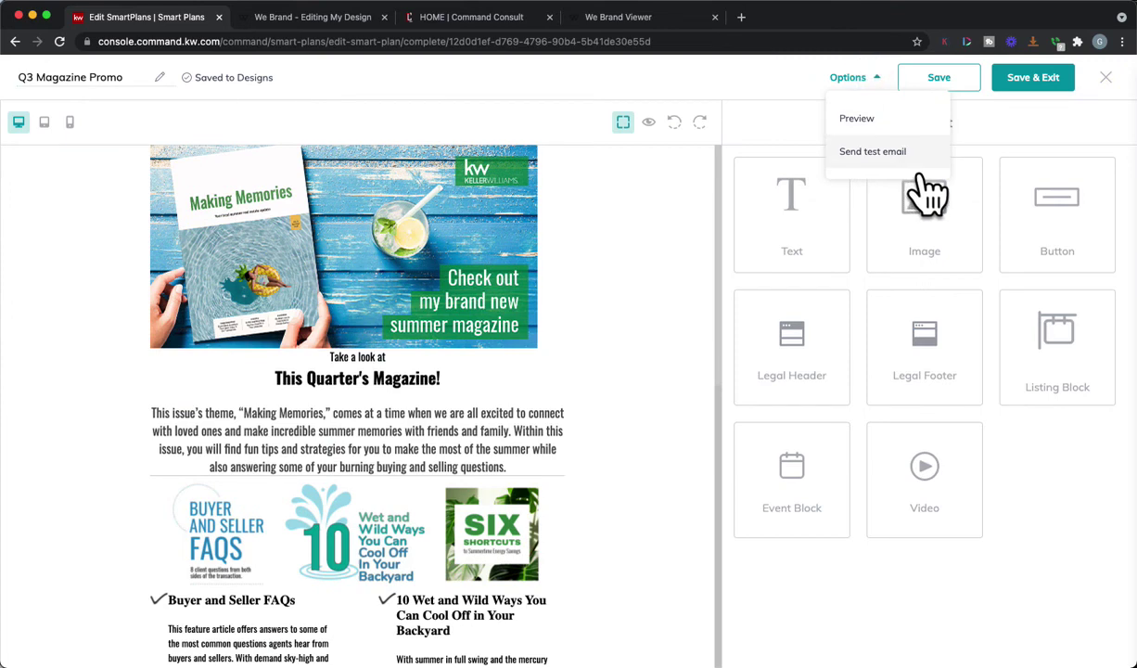
Step: Save and exit the Q3 Magazine Promo email design, then save the SmartPlan edits
left_click(1074, 92)
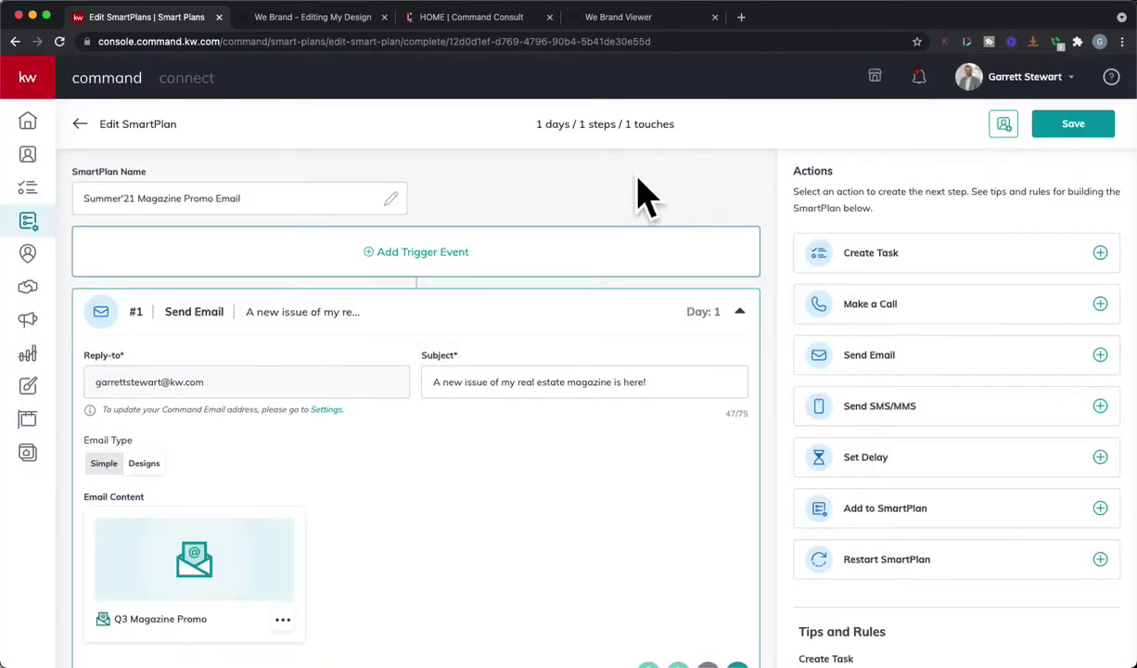
left_click(1090, 132)
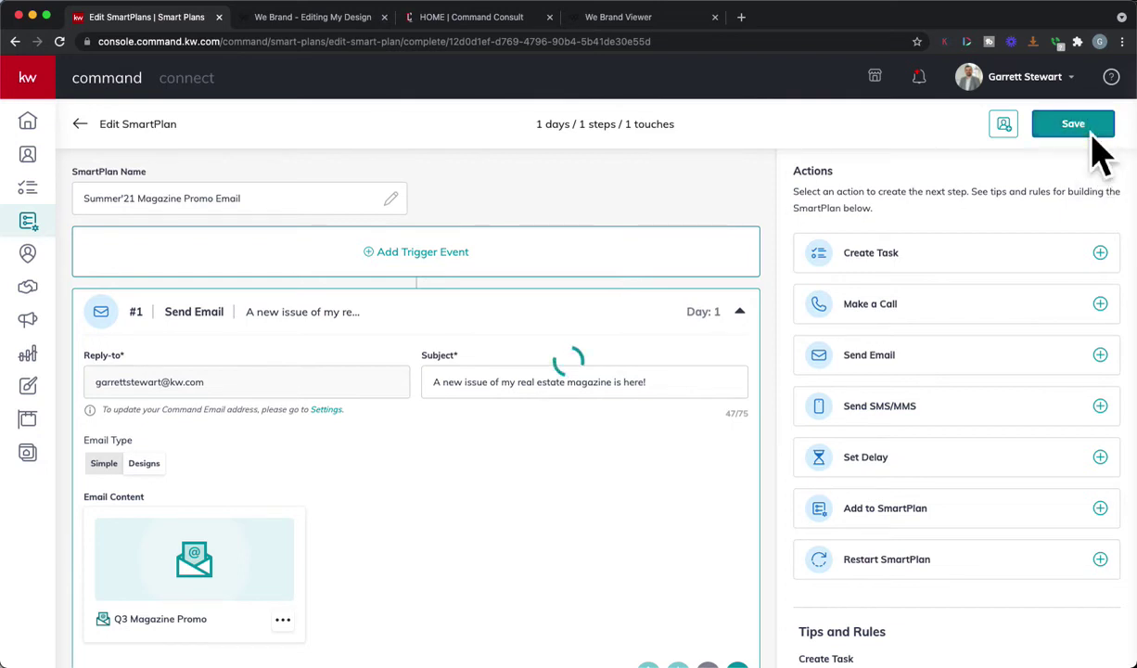
Step: Find your own contact by name and add it to the SmartPlan with Start now, confirming twice
left_click(1004, 123)
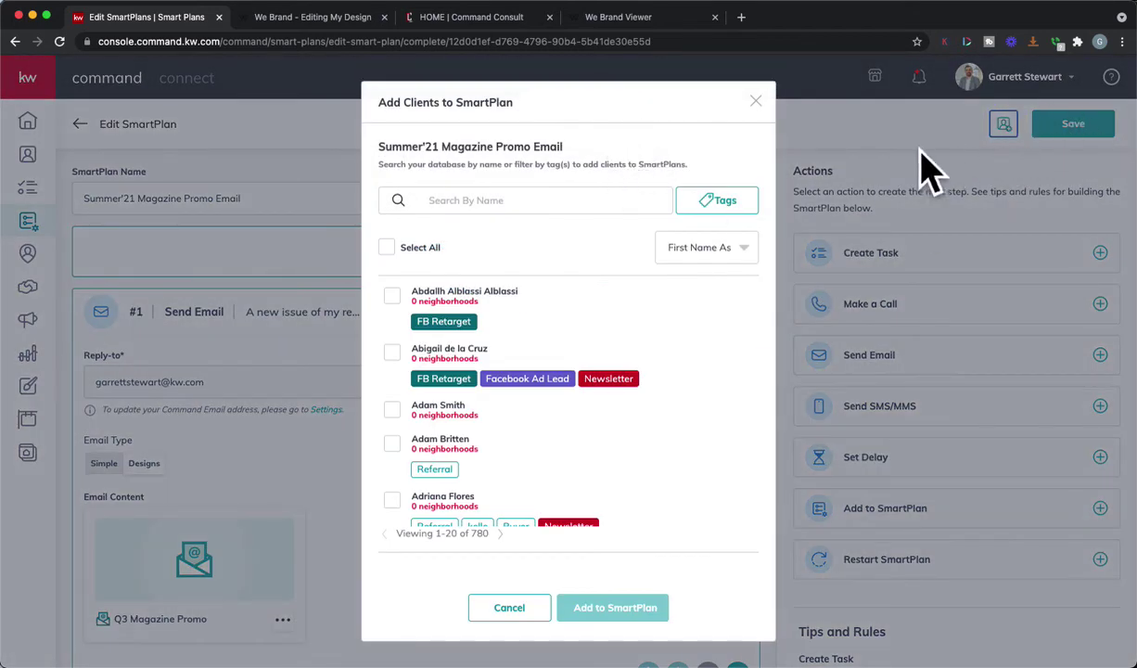
left_click(662, 202)
left_click(576, 239)
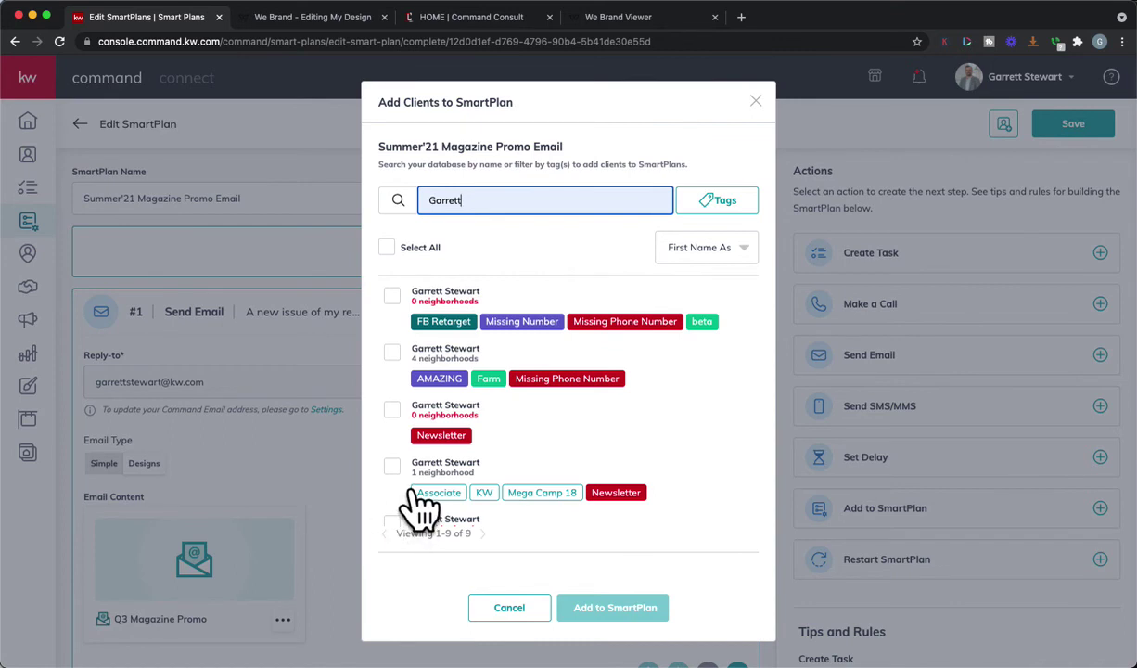
left_click(395, 471)
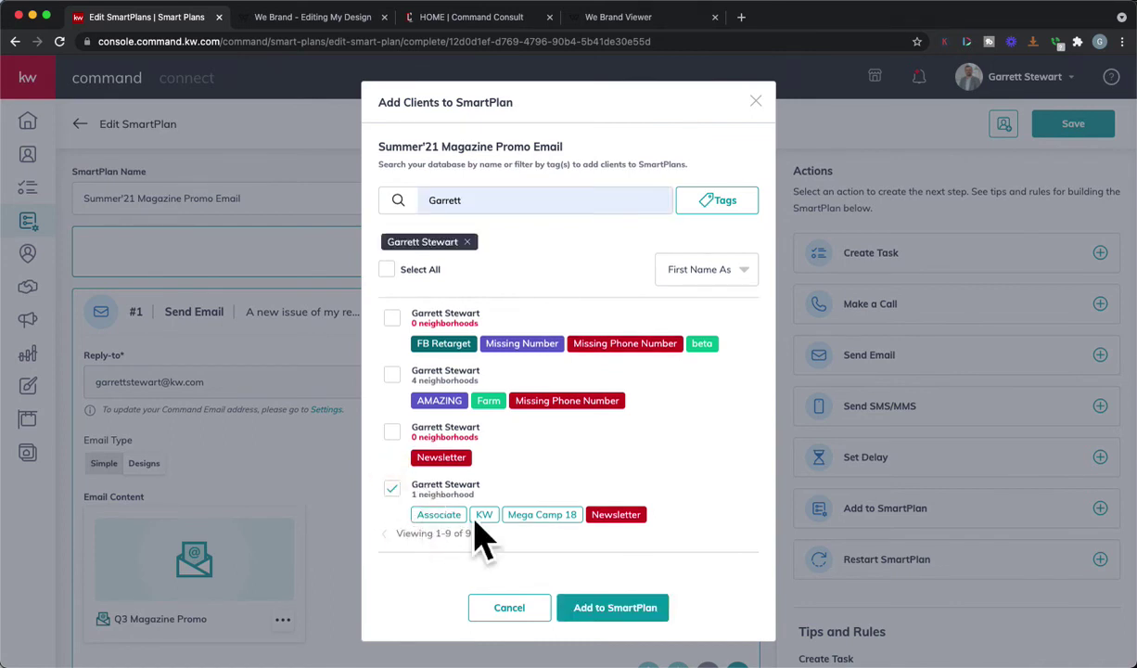
left_click(643, 614)
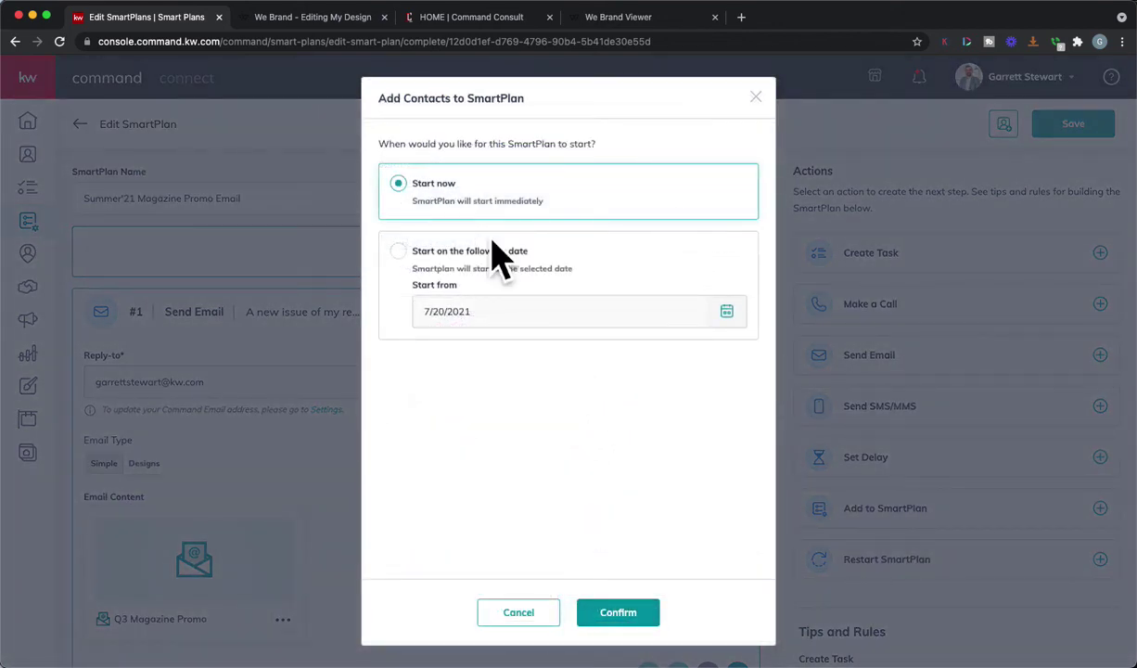
left_click(634, 619)
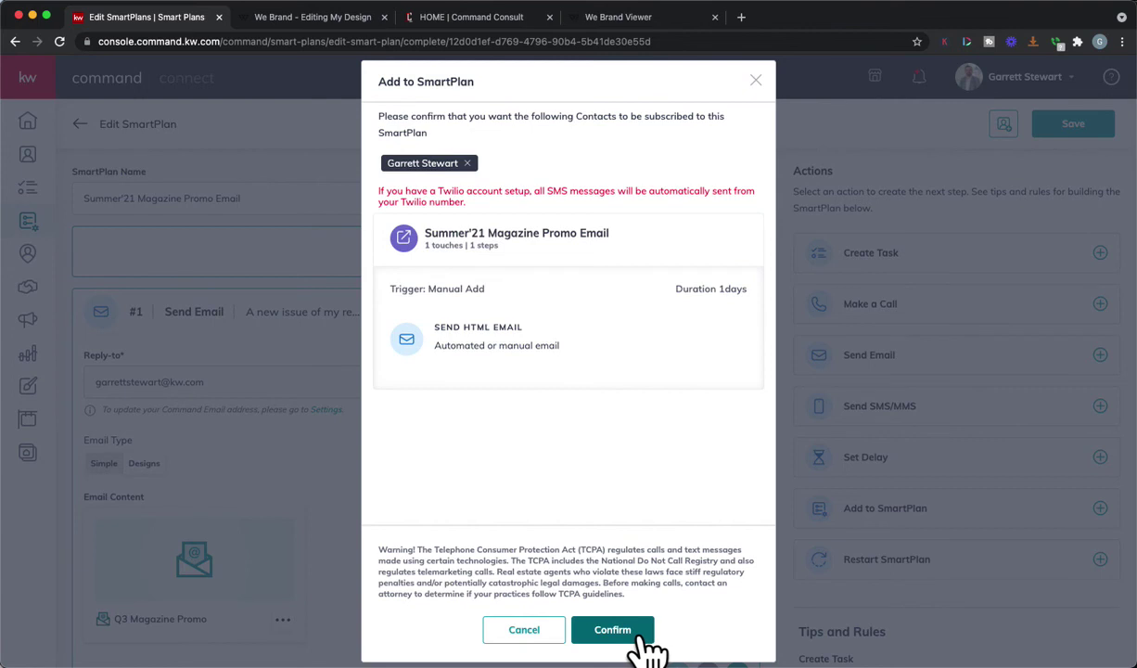
left_click(631, 635)
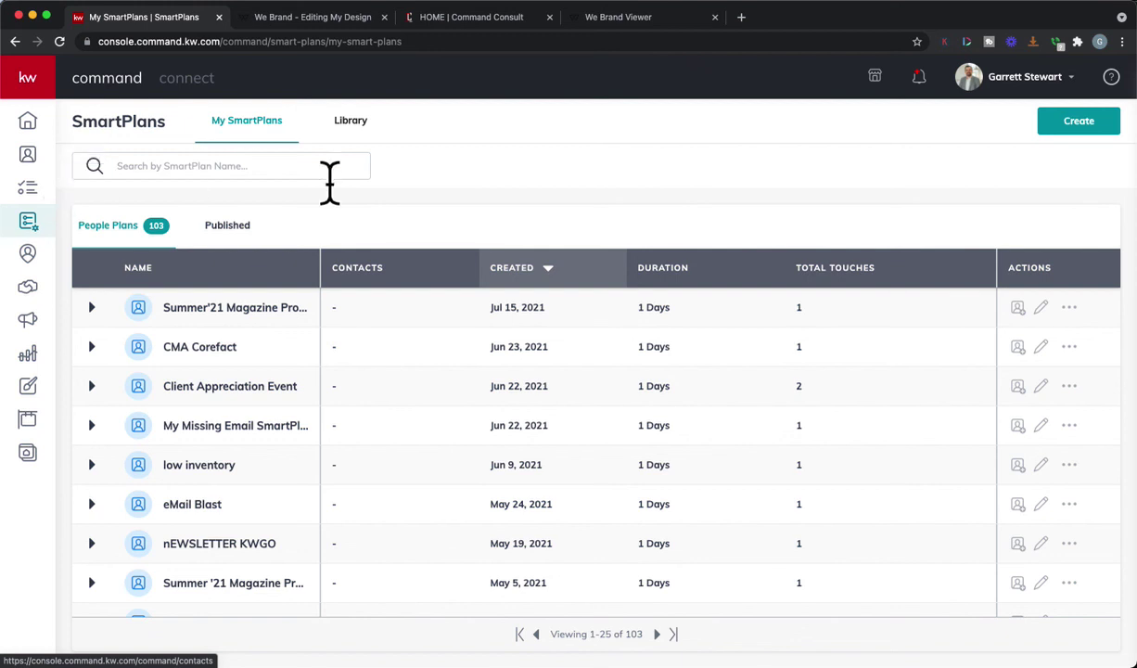
Step: Switch to the 'HOME | Command Consult' browser tab
left_click(456, 18)
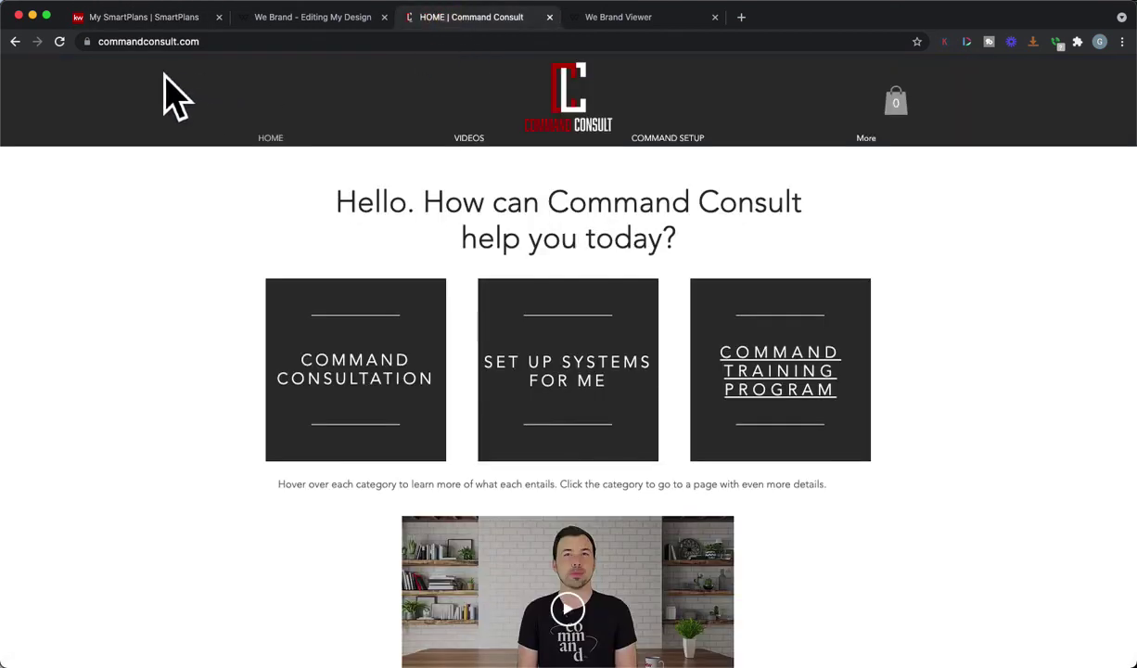